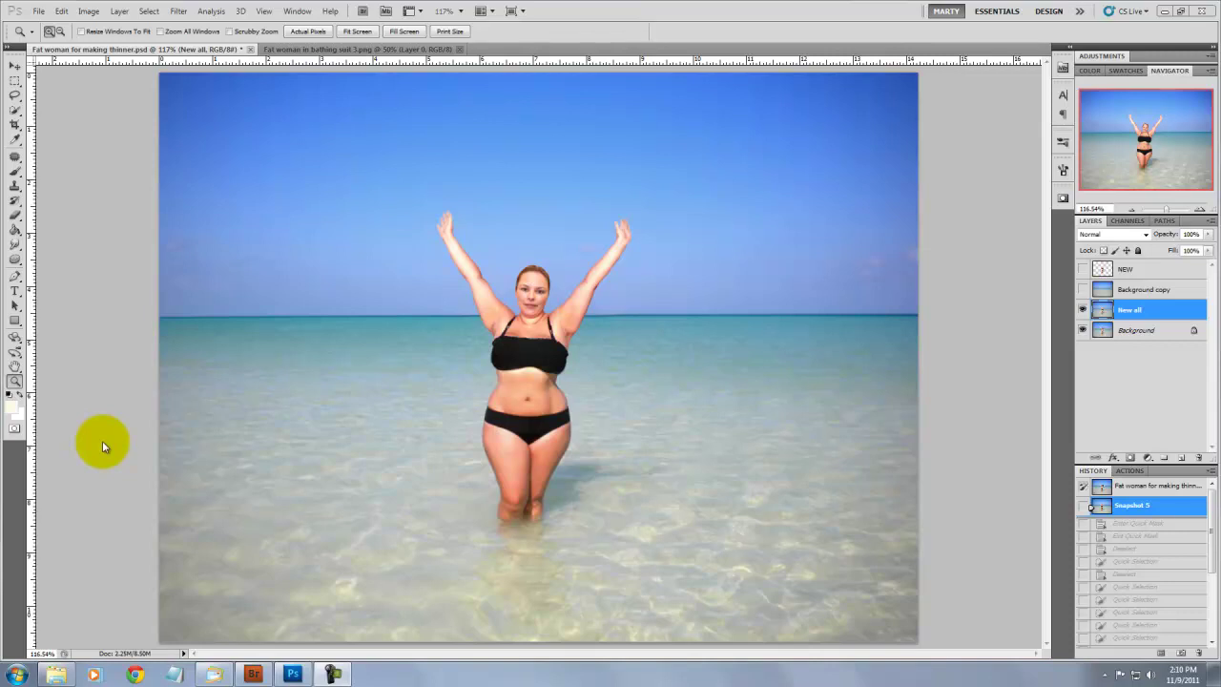
Zoom in and Quick Select the woman's arms, head, raised hand, torso and legs
click(15, 382)
drag(415, 198, 650, 539)
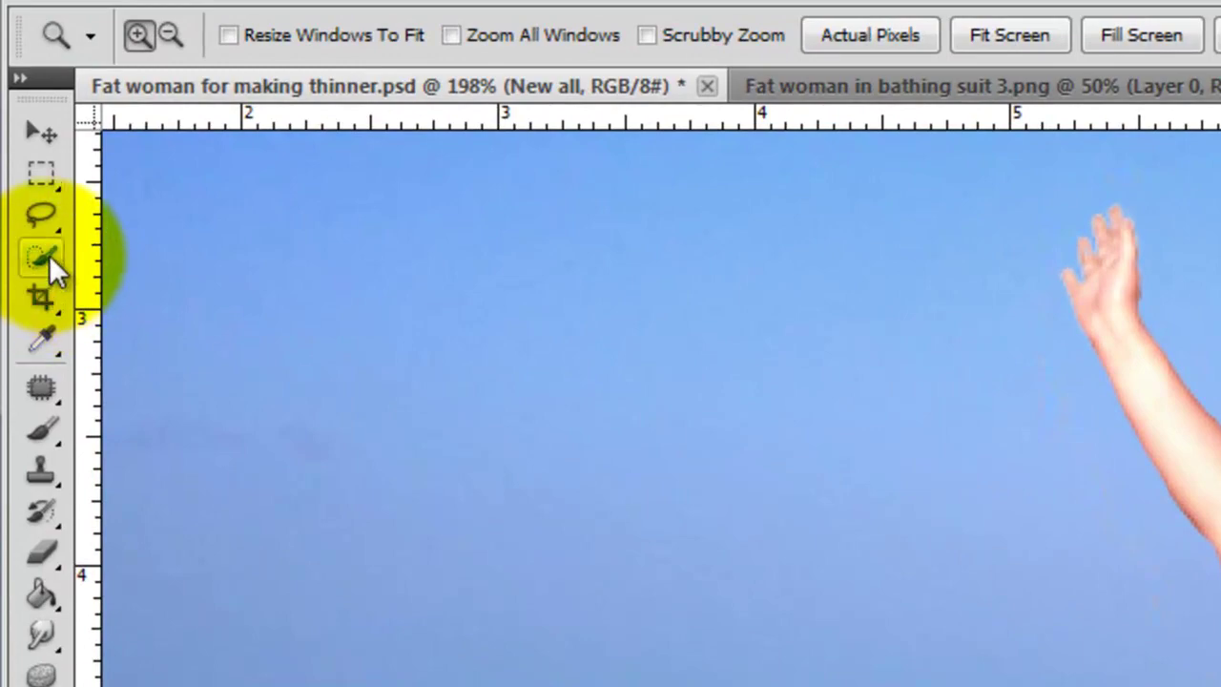
click(30, 193)
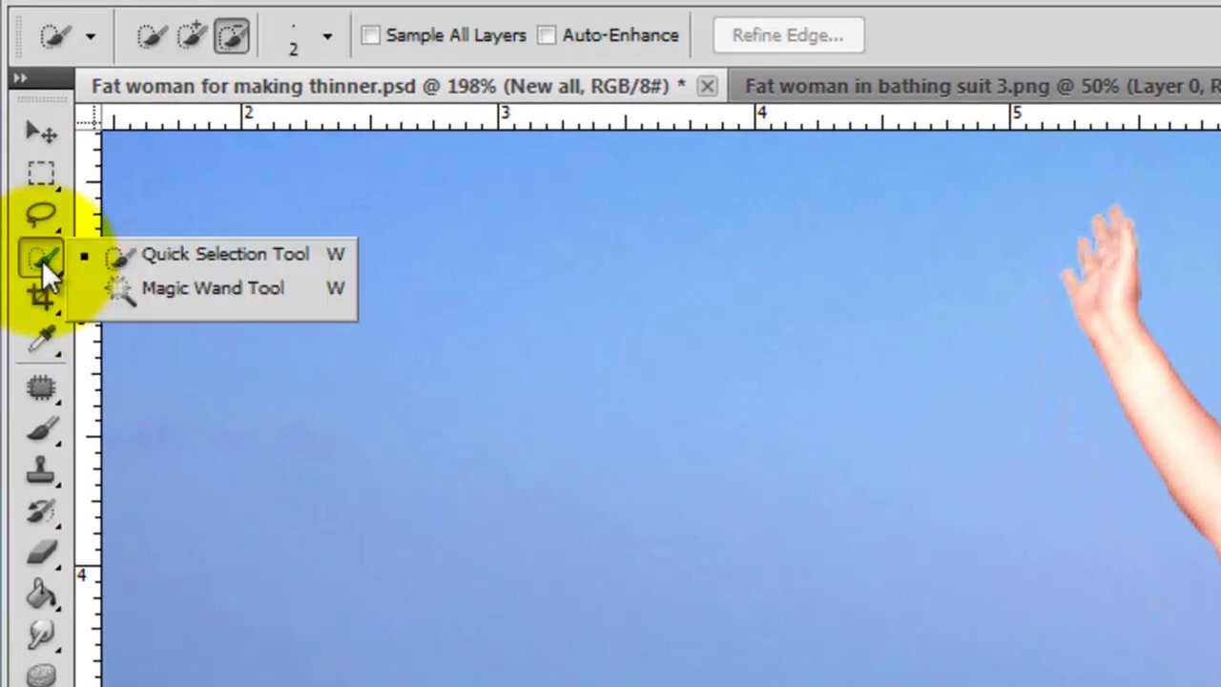
click(176, 260)
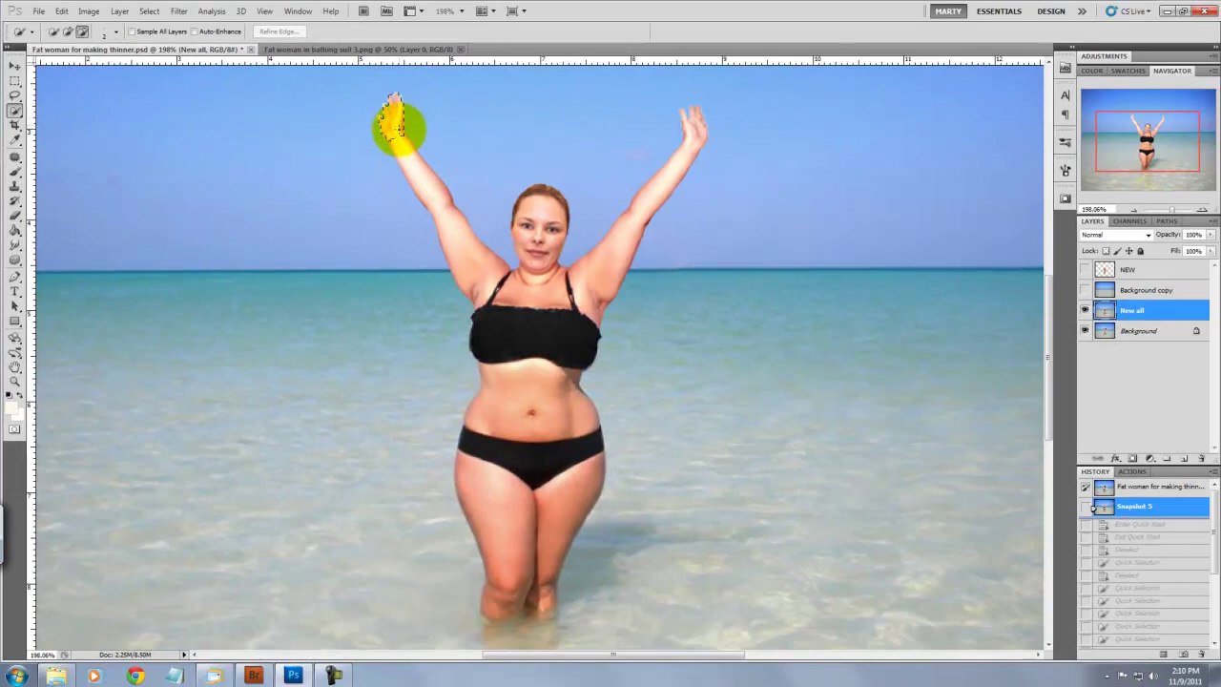
drag(444, 220, 445, 221)
drag(537, 177, 542, 286)
mouse_move(682, 109)
mouse_down()
mouse_move(673, 169)
mouse_move(610, 234)
mouse_up()
mouse_move(551, 302)
mouse_down()
mouse_move(525, 460)
mouse_move(499, 493)
mouse_move(503, 563)
mouse_up()
mouse_move(567, 509)
mouse_down()
mouse_move(501, 612)
mouse_move(541, 607)
mouse_up()
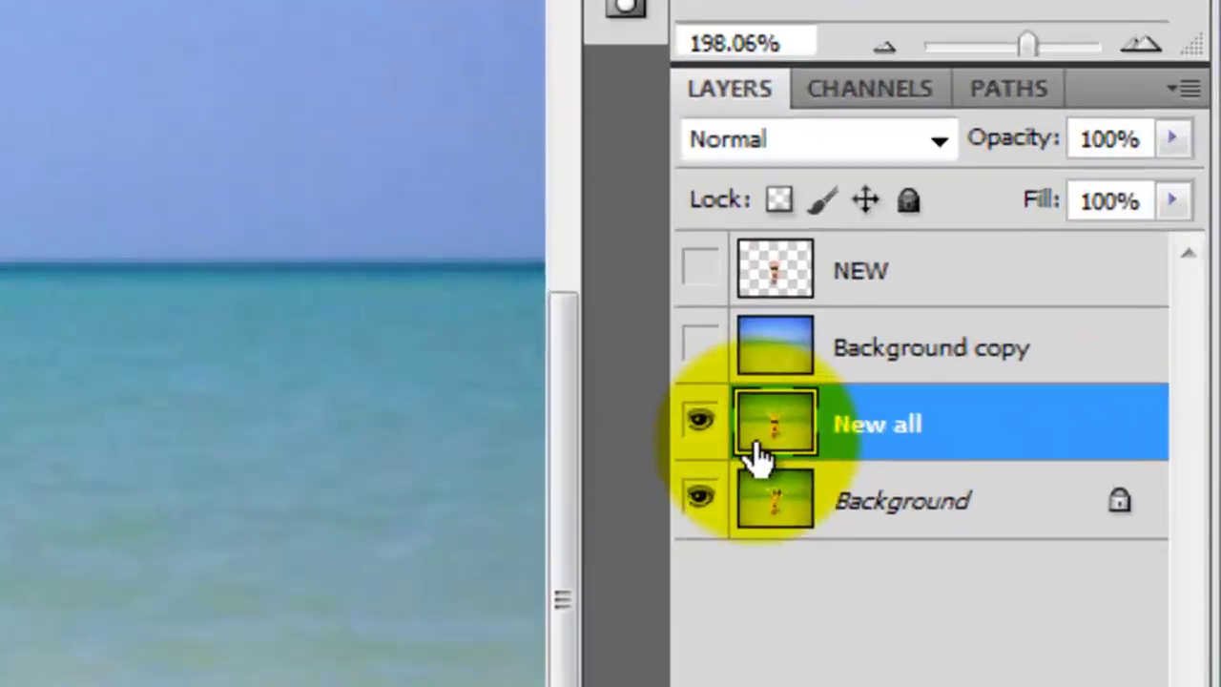
Copy the selected woman to a new layer named Woman and reload her outline
key(ctrl+j)
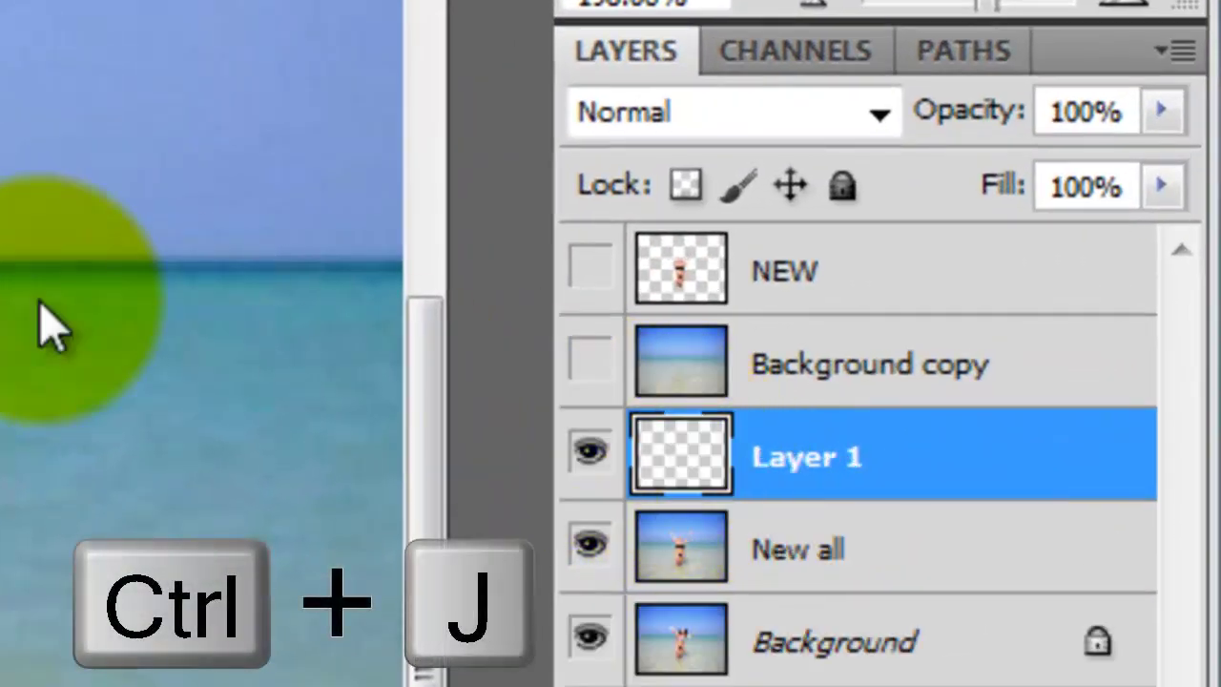
double_click(817, 459)
text(Woman)
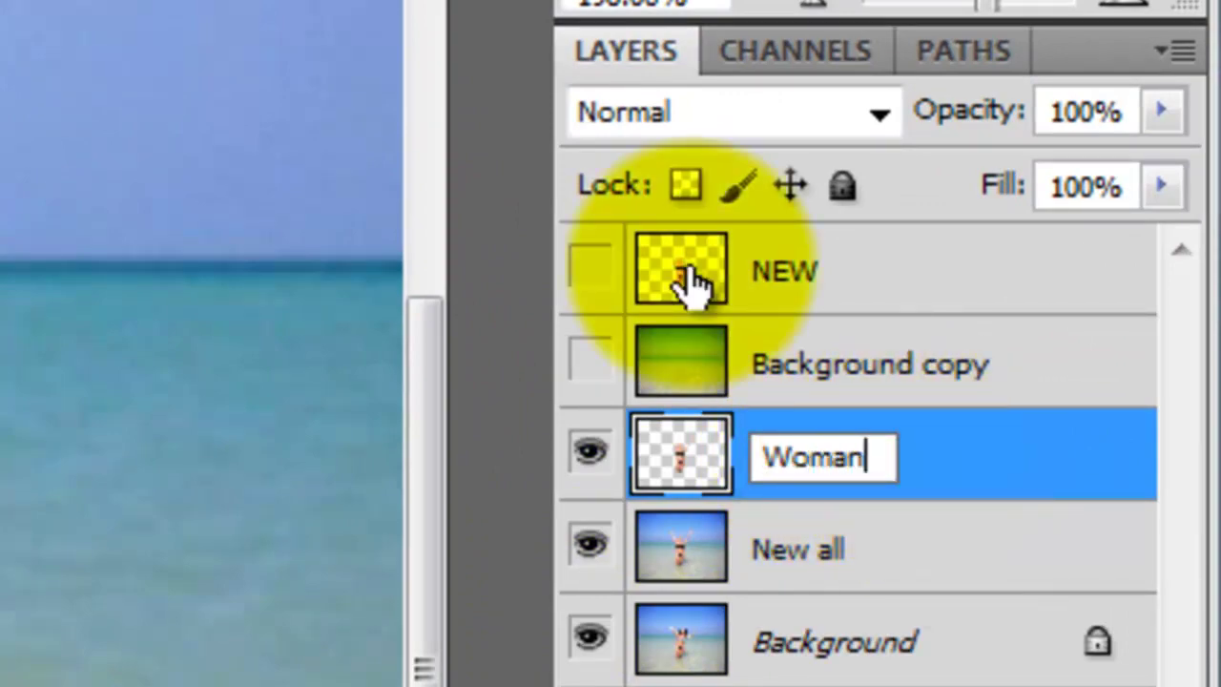
click(690, 461)
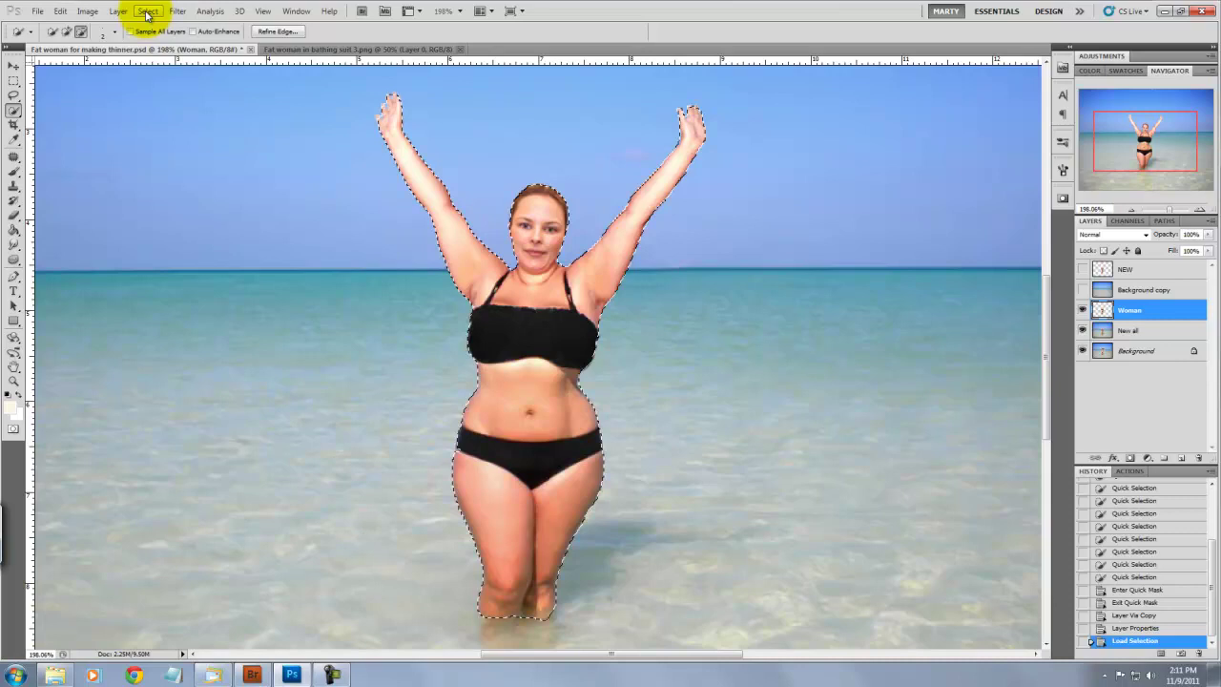
Expand the woman's selection by 4 pixels and hide the Woman layer
click(147, 11)
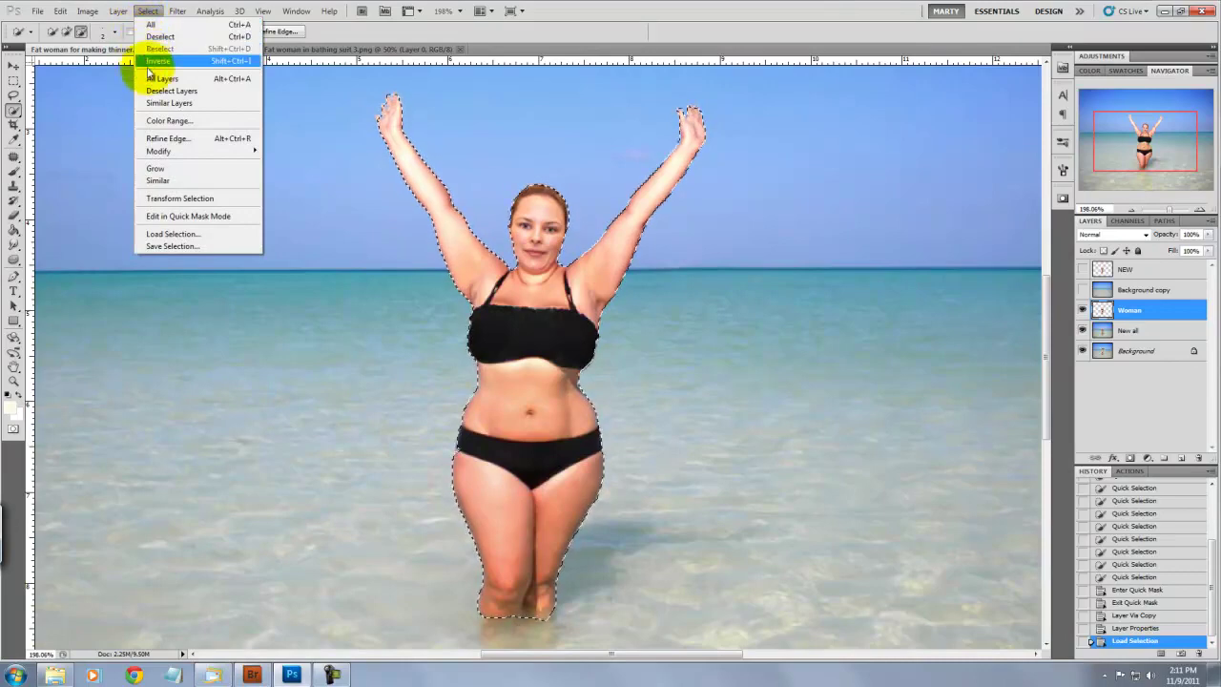
mouse_move(172, 155)
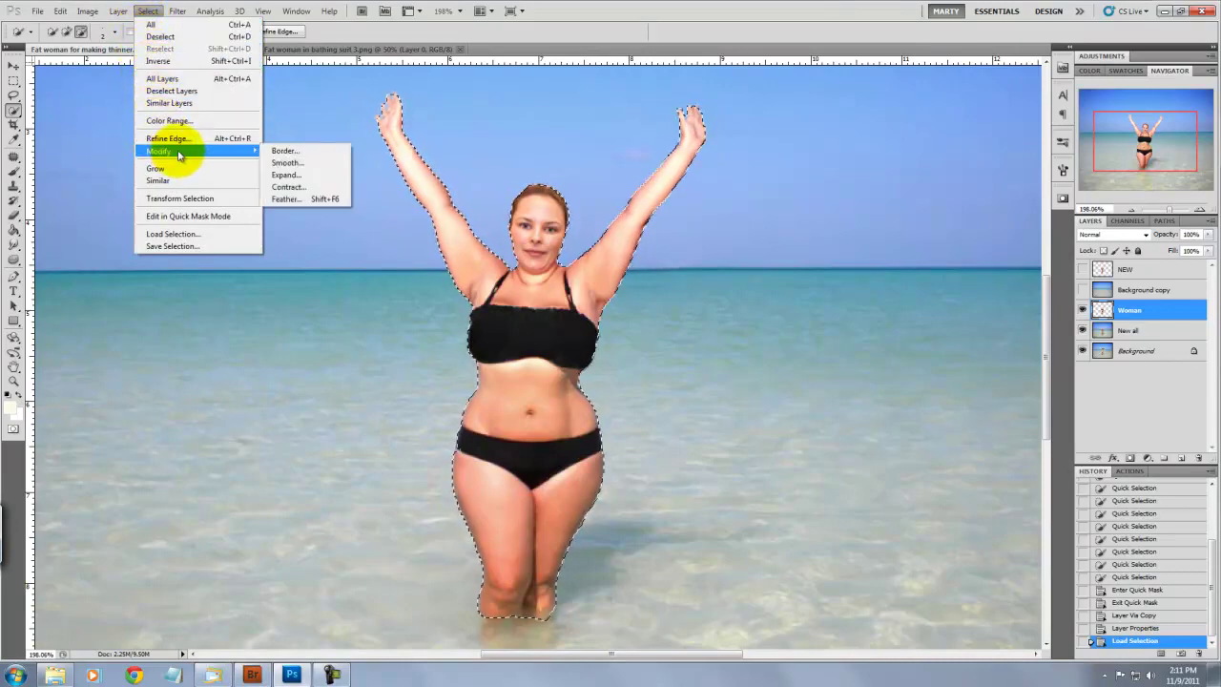
click(310, 180)
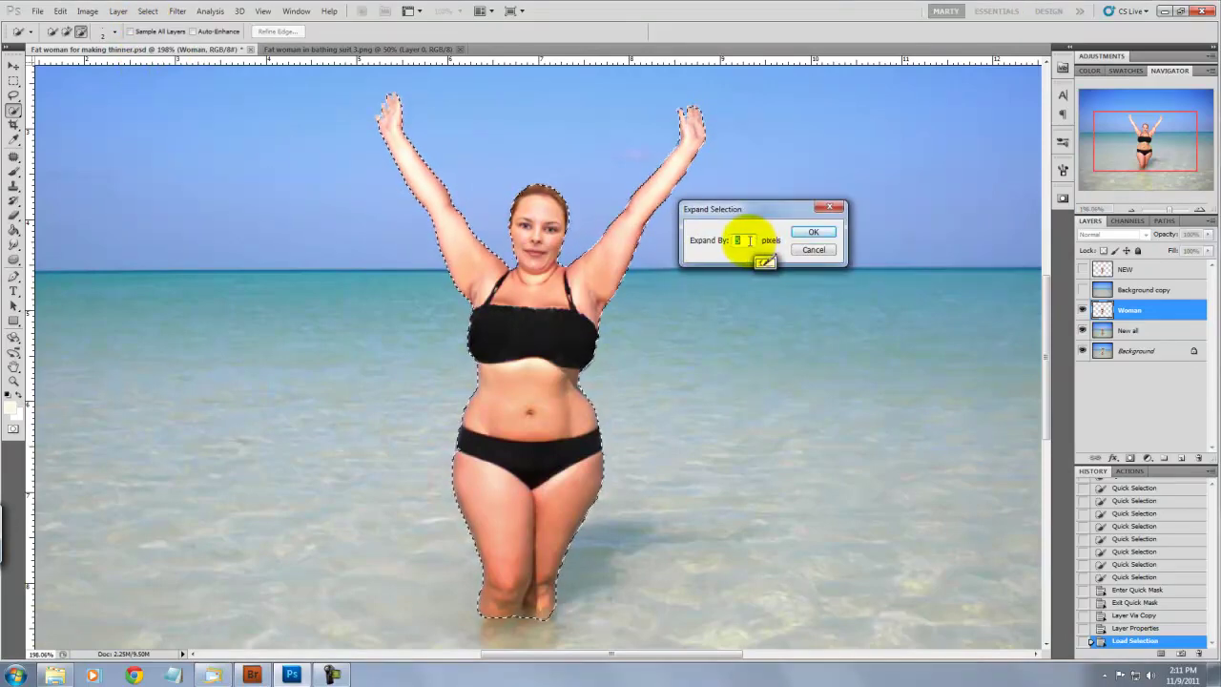
click(809, 233)
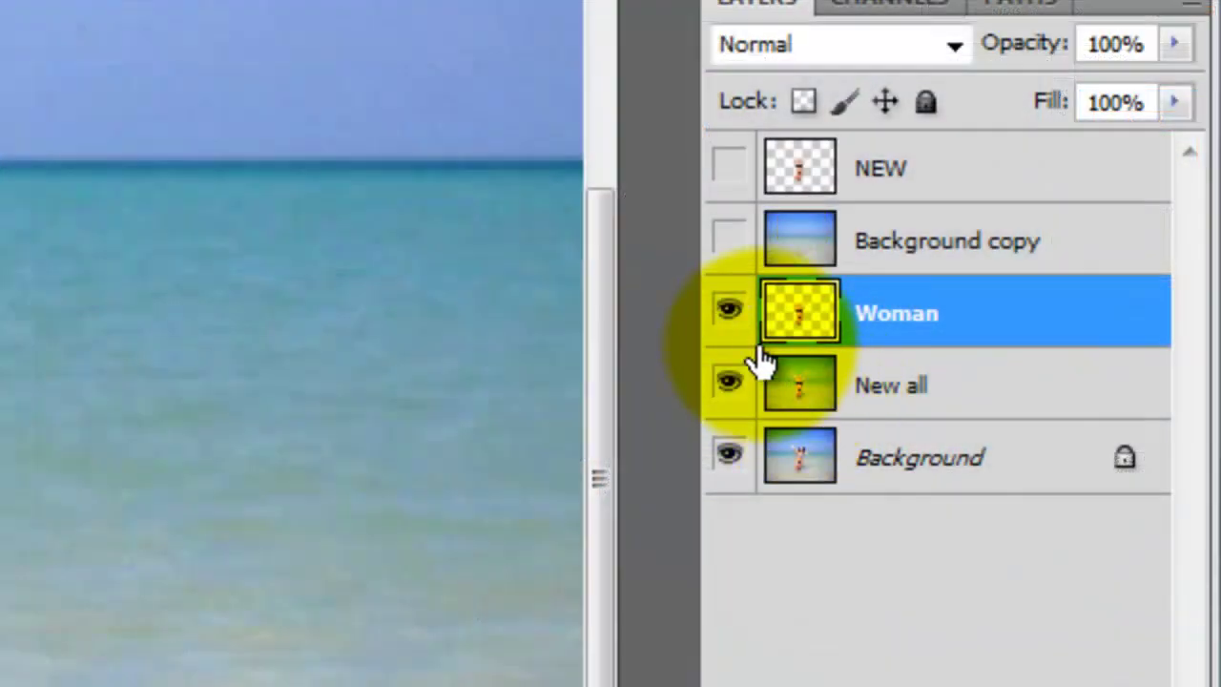
click(1082, 310)
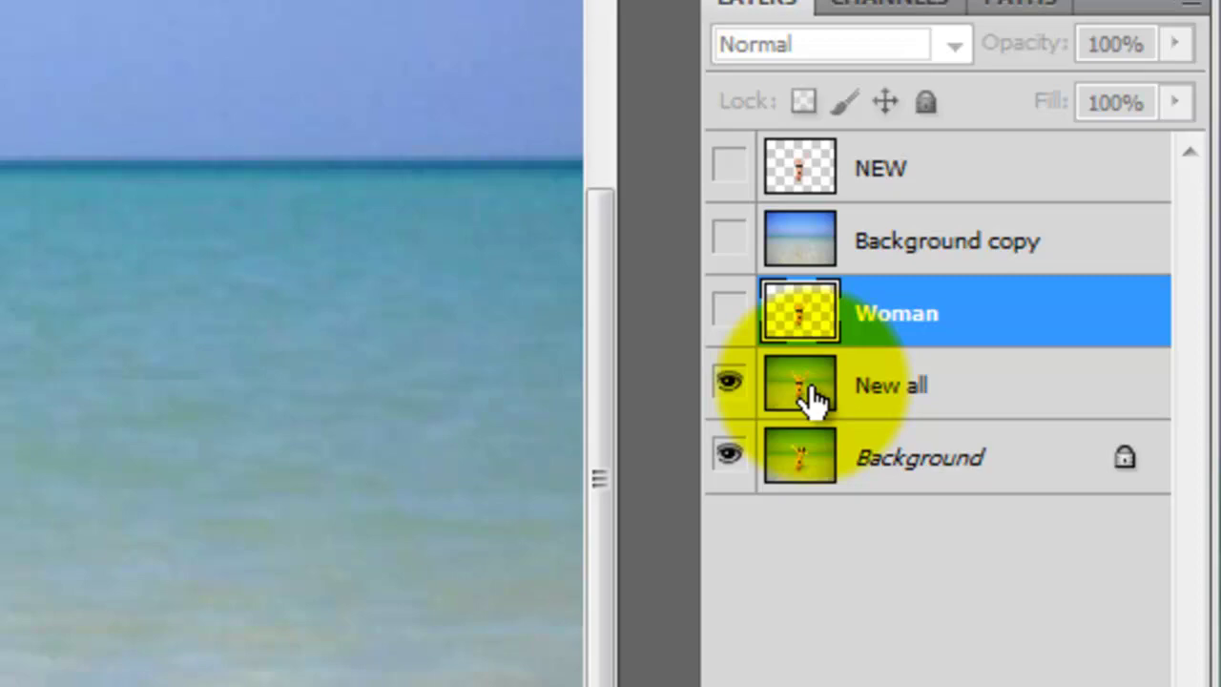
Content-Aware Fill the selected woman out of the New all layer, then deselect
click(809, 396)
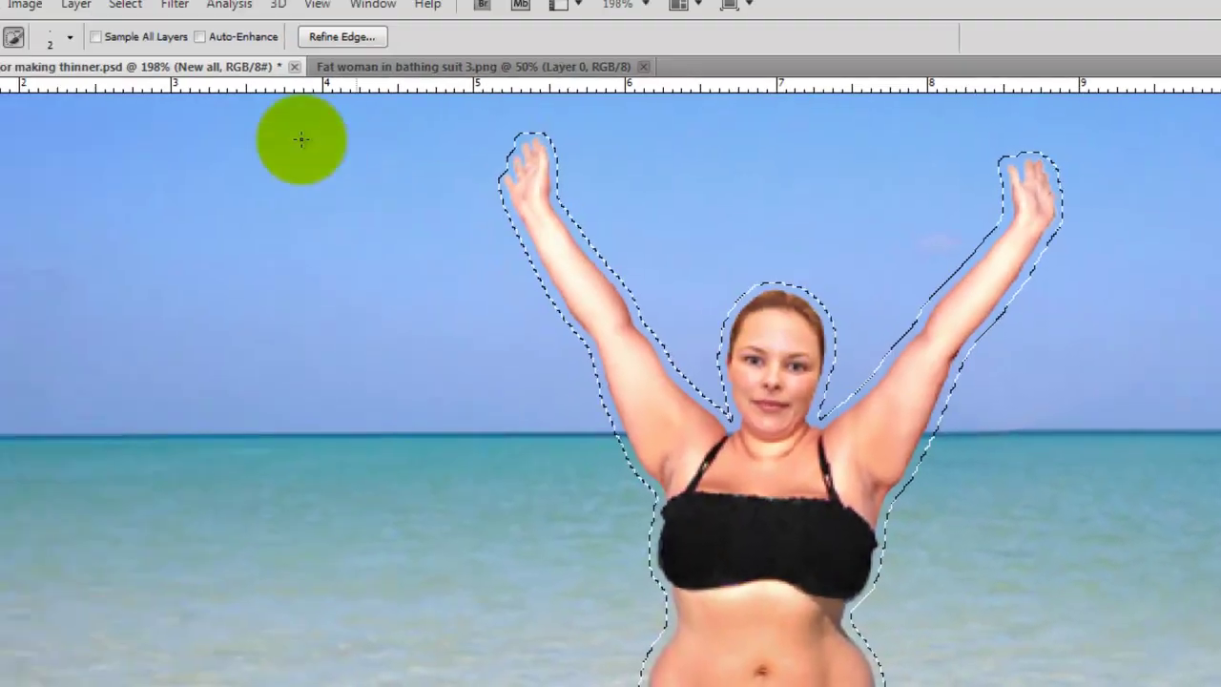
click(38, 19)
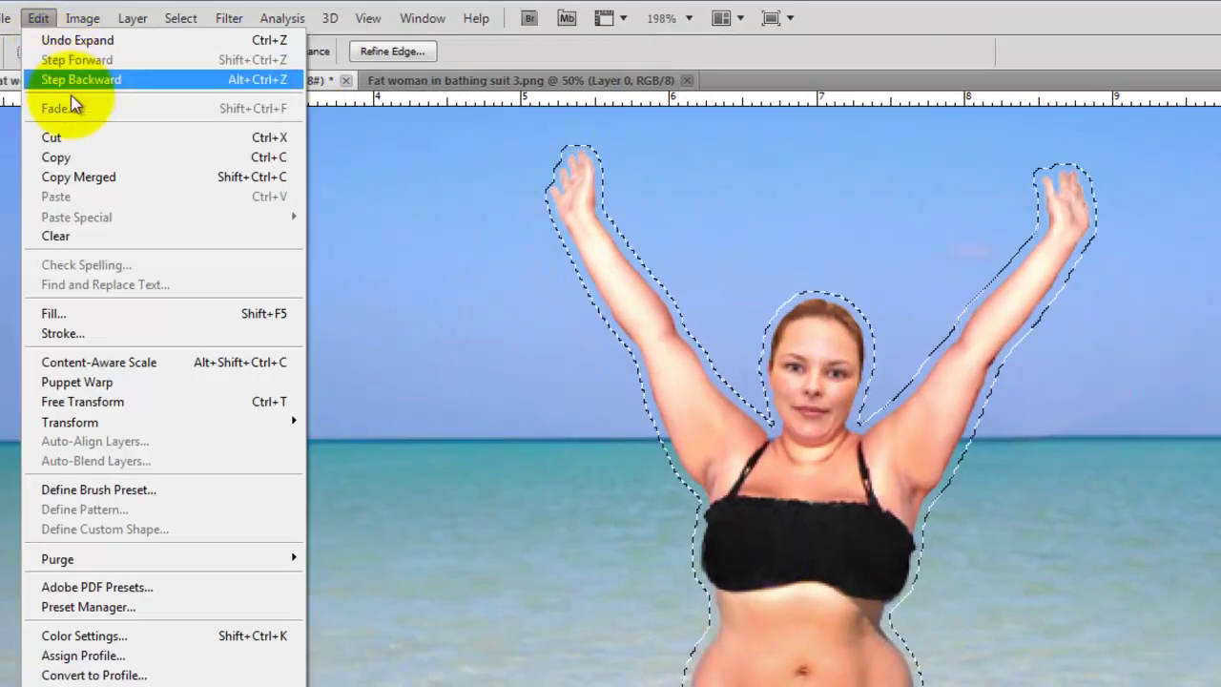
click(98, 321)
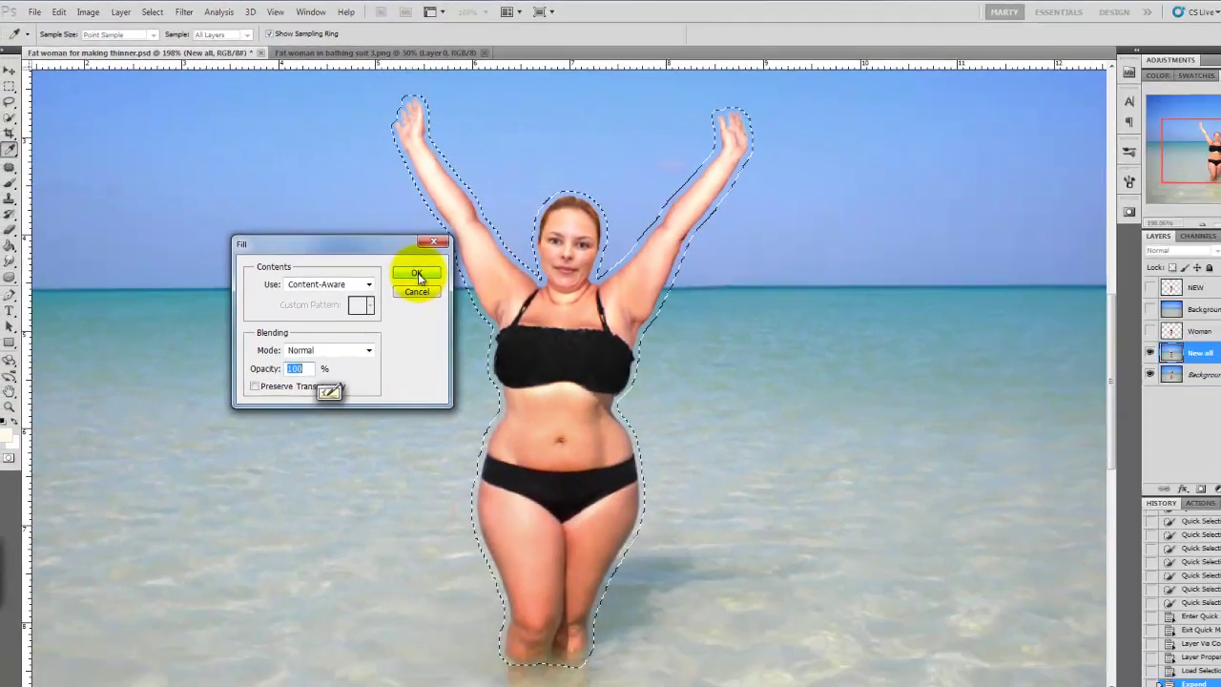
click(583, 416)
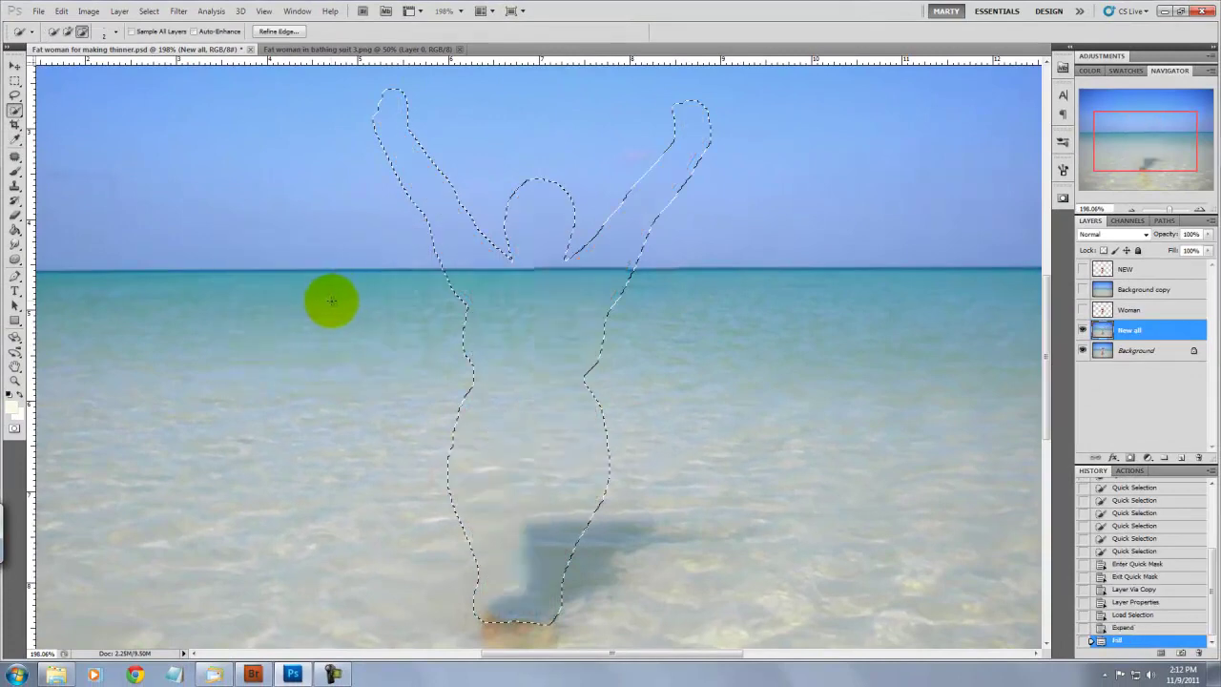
key(ctrl+d)
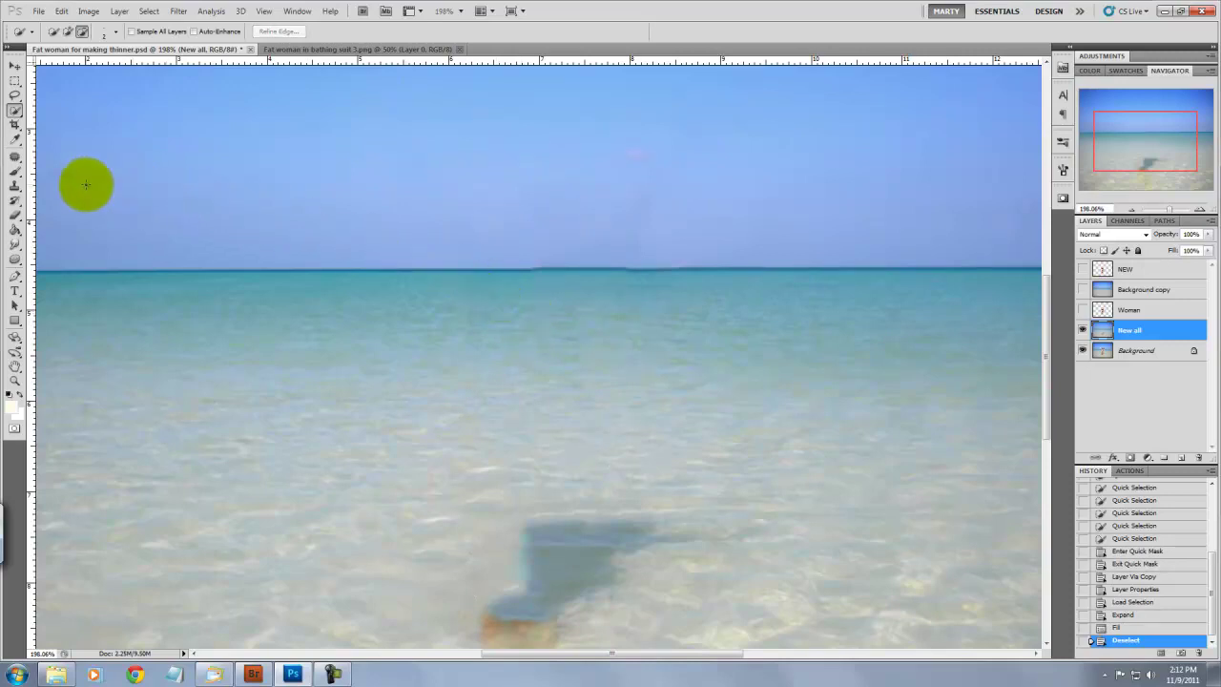
Clone Stamp the water from a horizon sample, then show and select the Woman layer
click(14, 188)
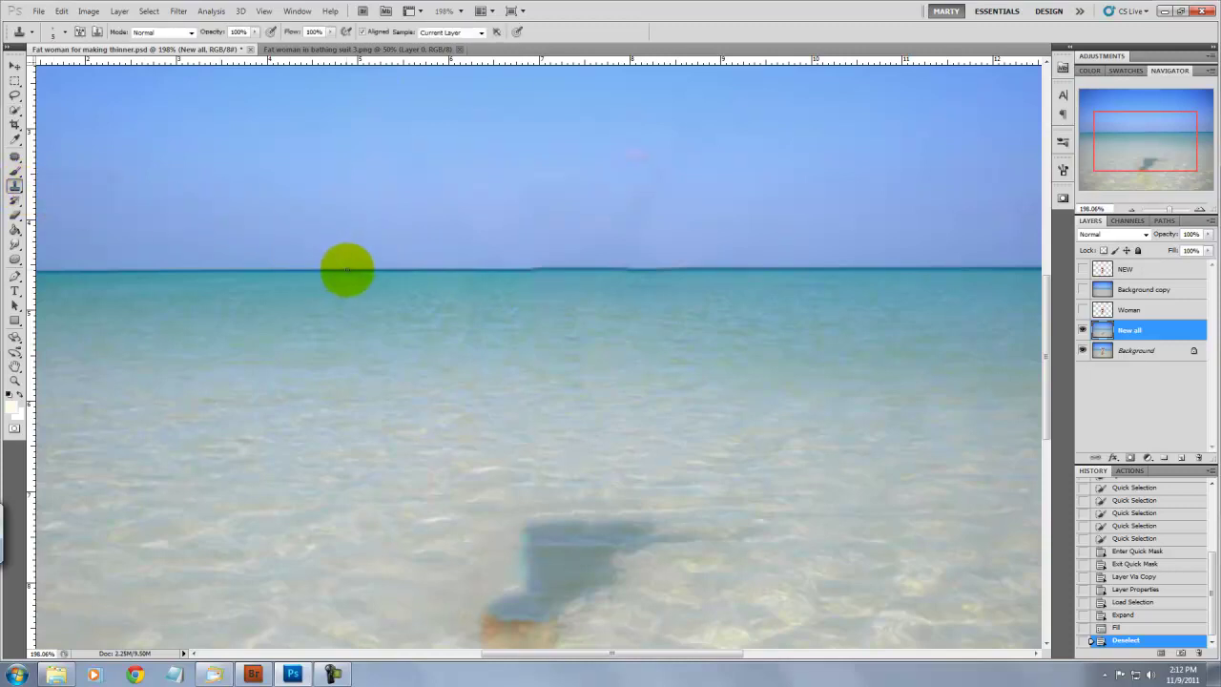
alt+click(436, 272)
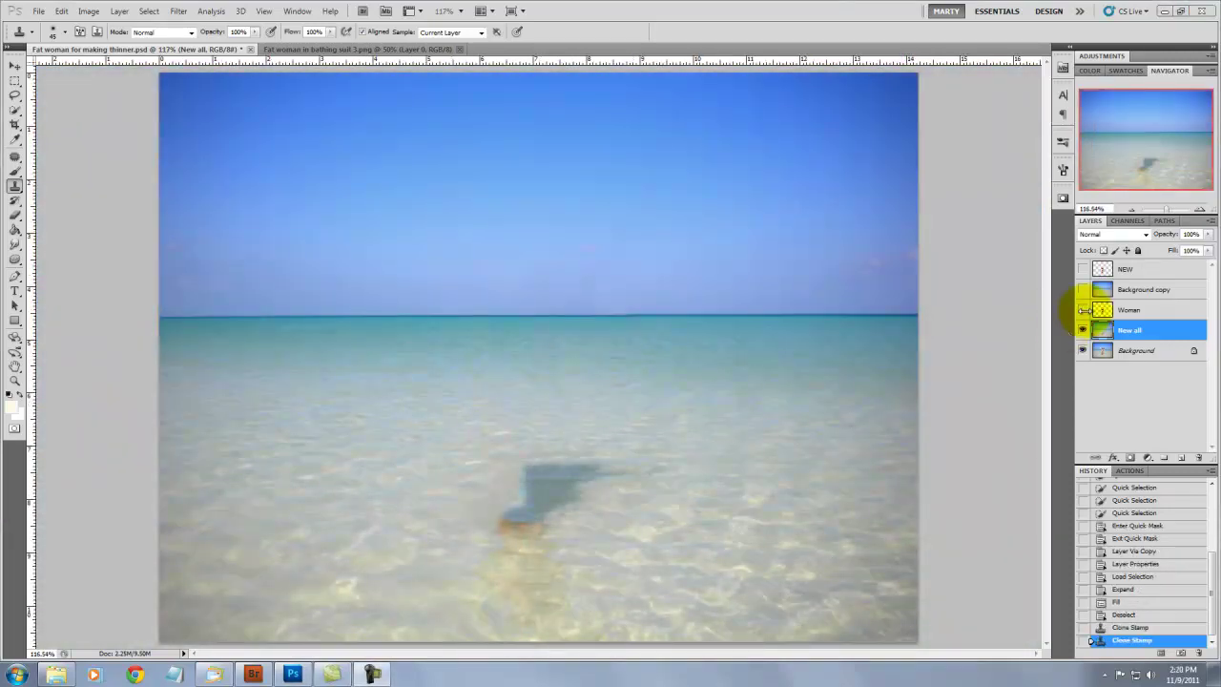
click(1083, 310)
click(1128, 311)
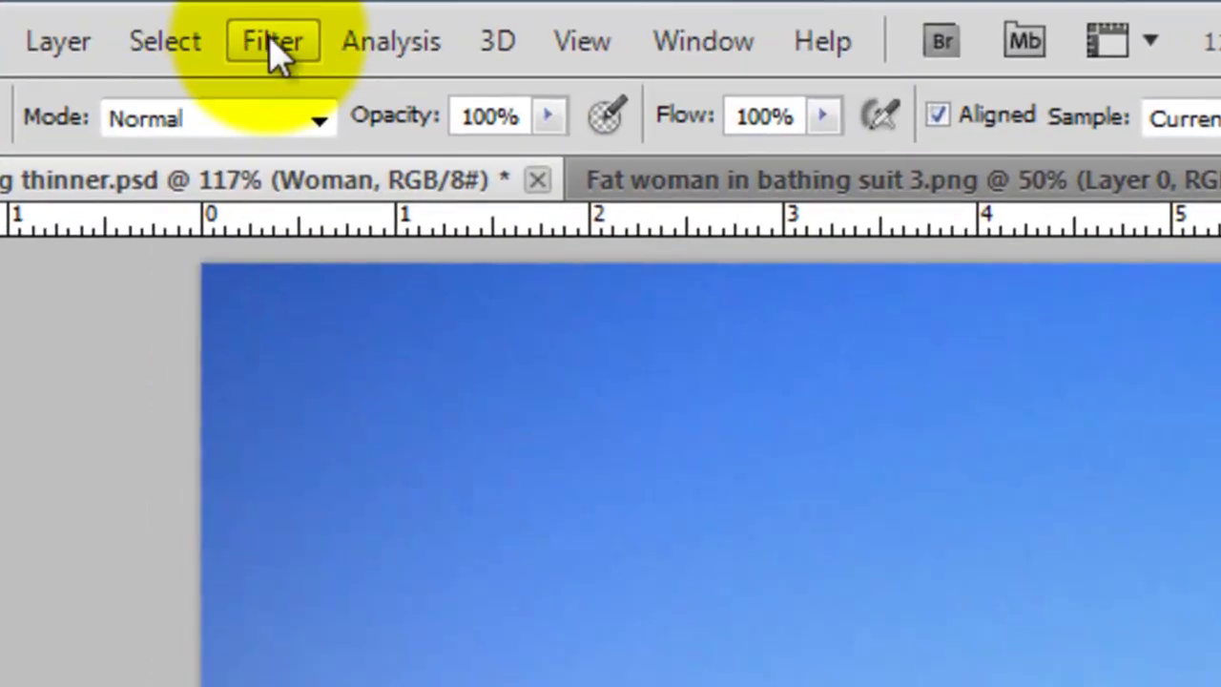
Open Liquify on the Woman layer, zoom in, and show New all as backdrop
click(179, 11)
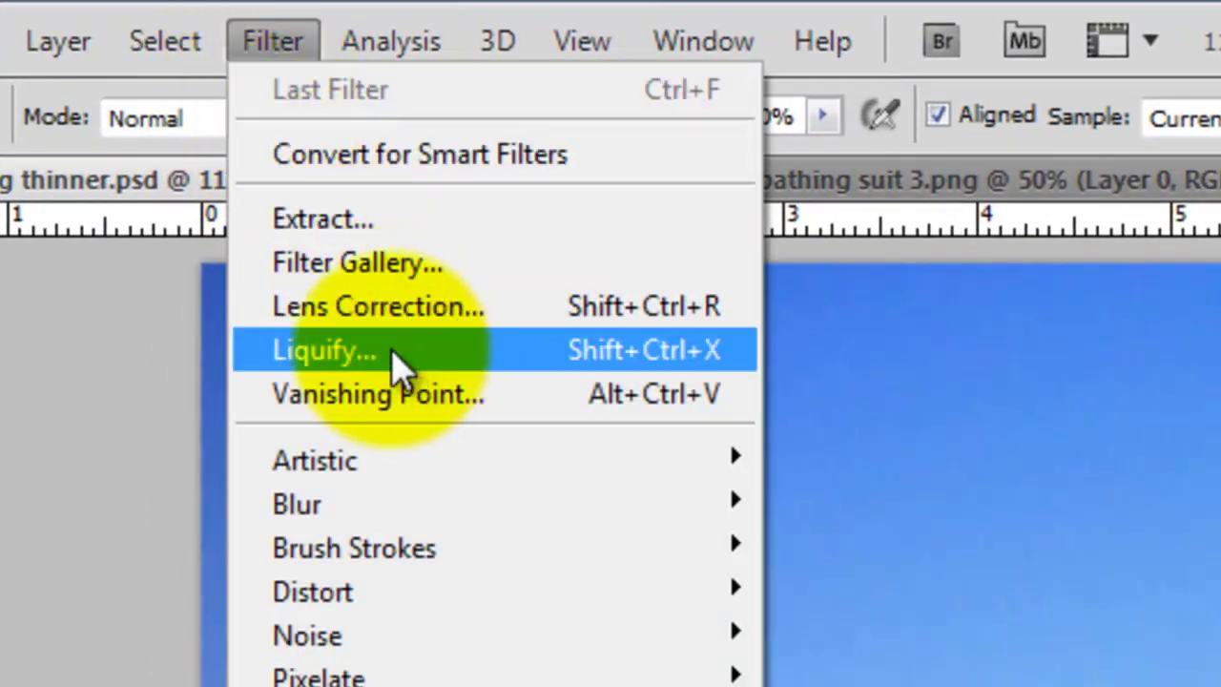
click(401, 363)
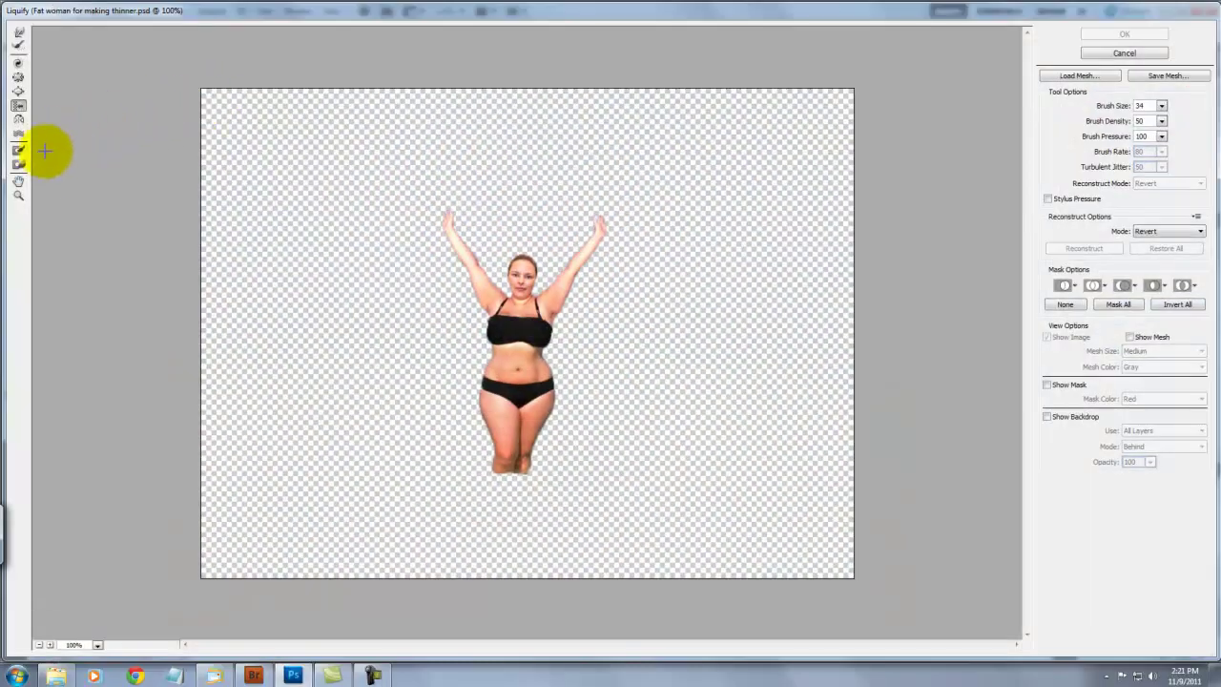
click(20, 197)
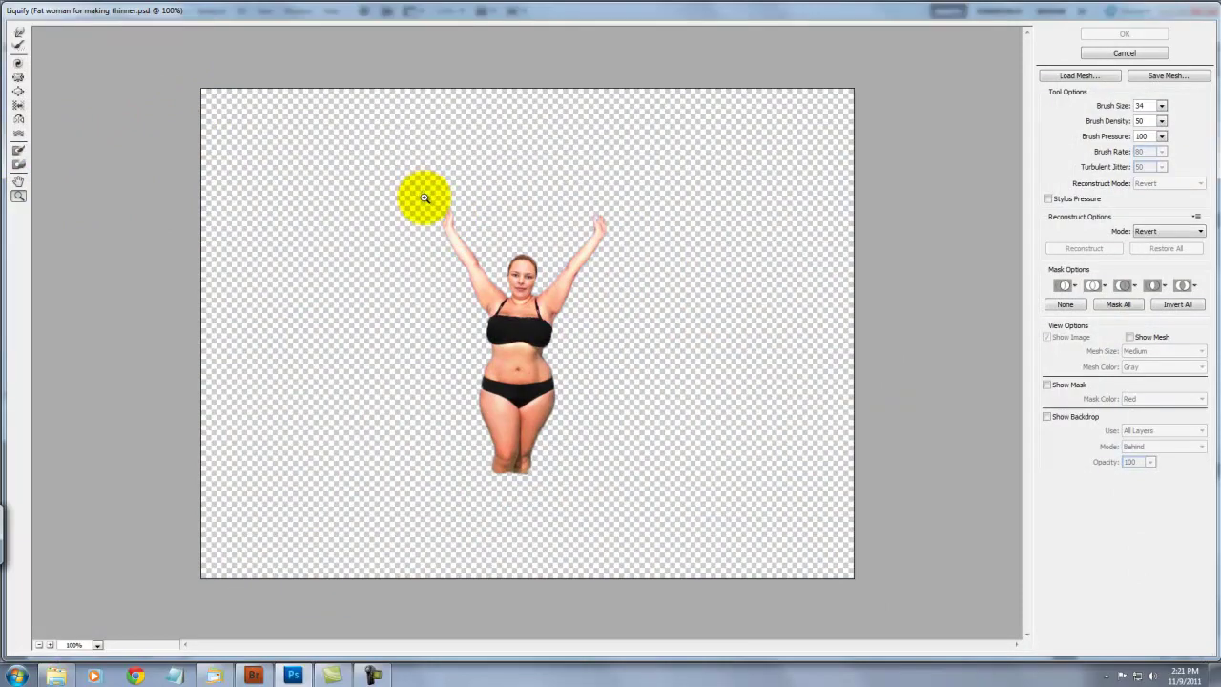
mouse_move(432, 203)
mouse_down()
mouse_move(594, 360)
mouse_move(613, 468)
mouse_move(631, 484)
mouse_up()
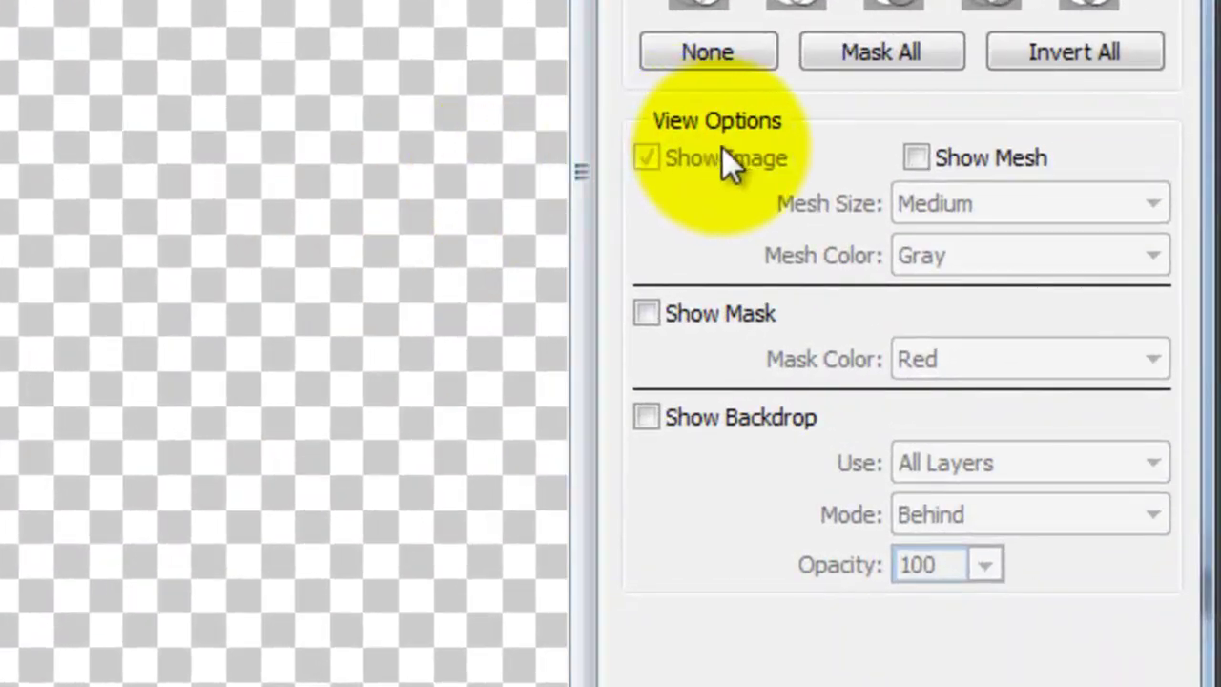
click(646, 417)
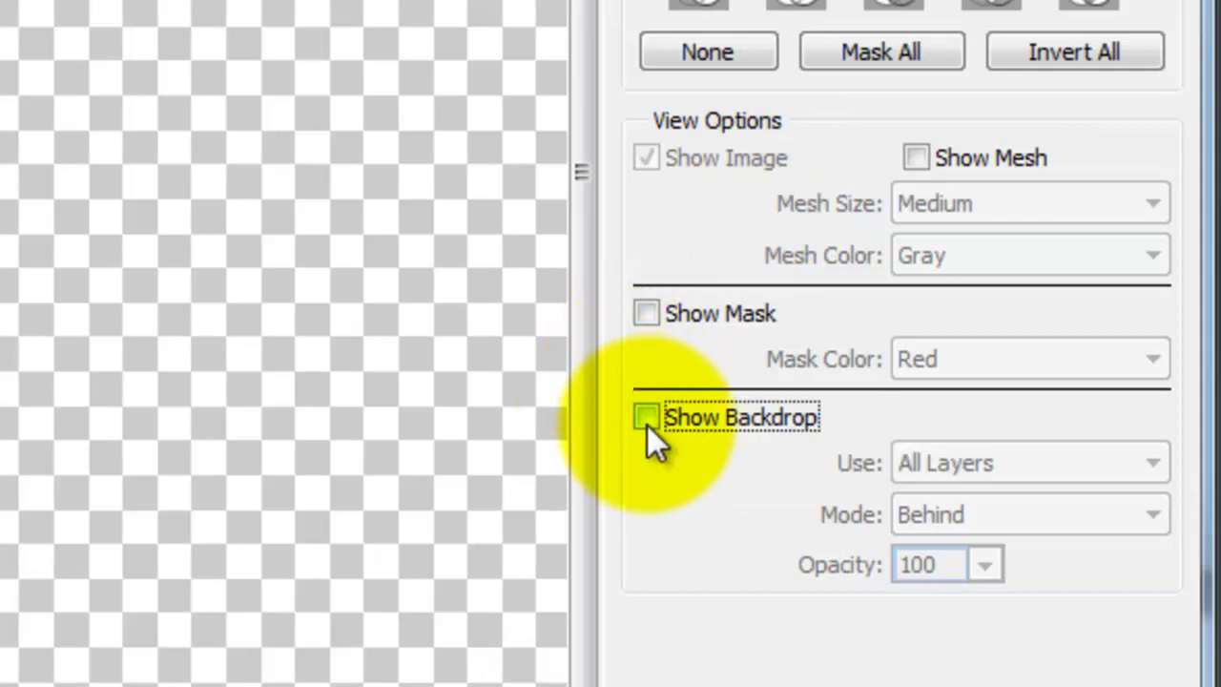
click(646, 418)
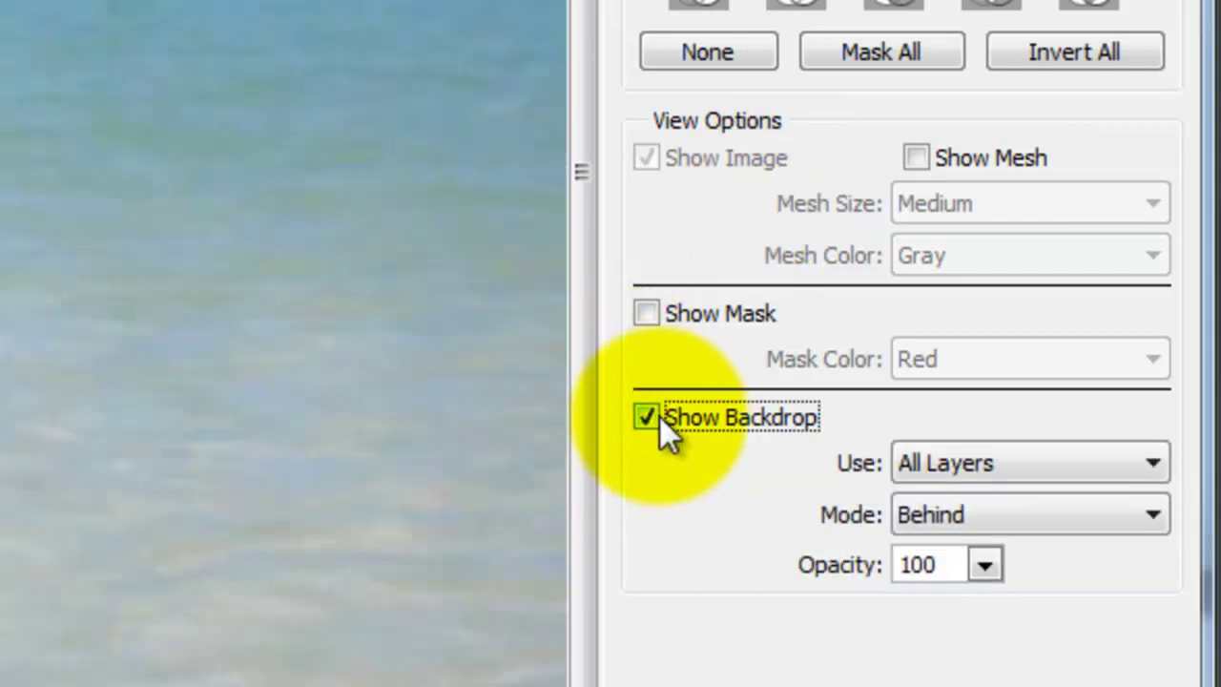
click(1148, 461)
click(991, 556)
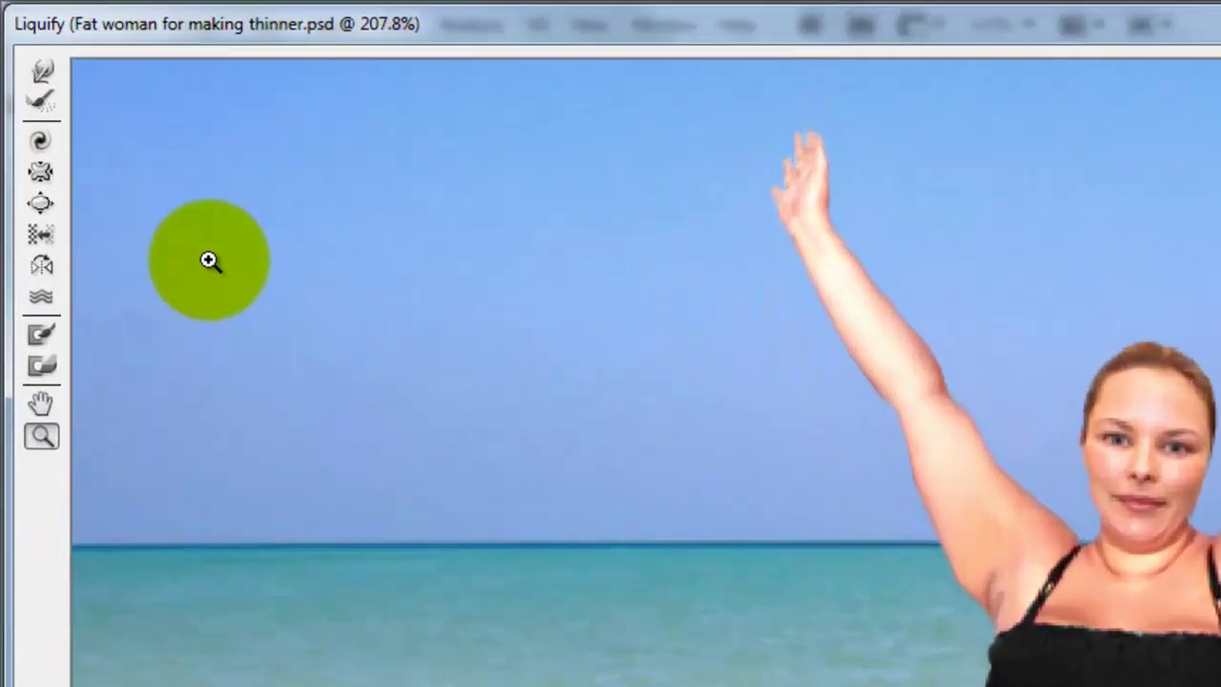
Push Left the woman's waist, hips, thighs and raised arm inward, brush size 22
click(41, 235)
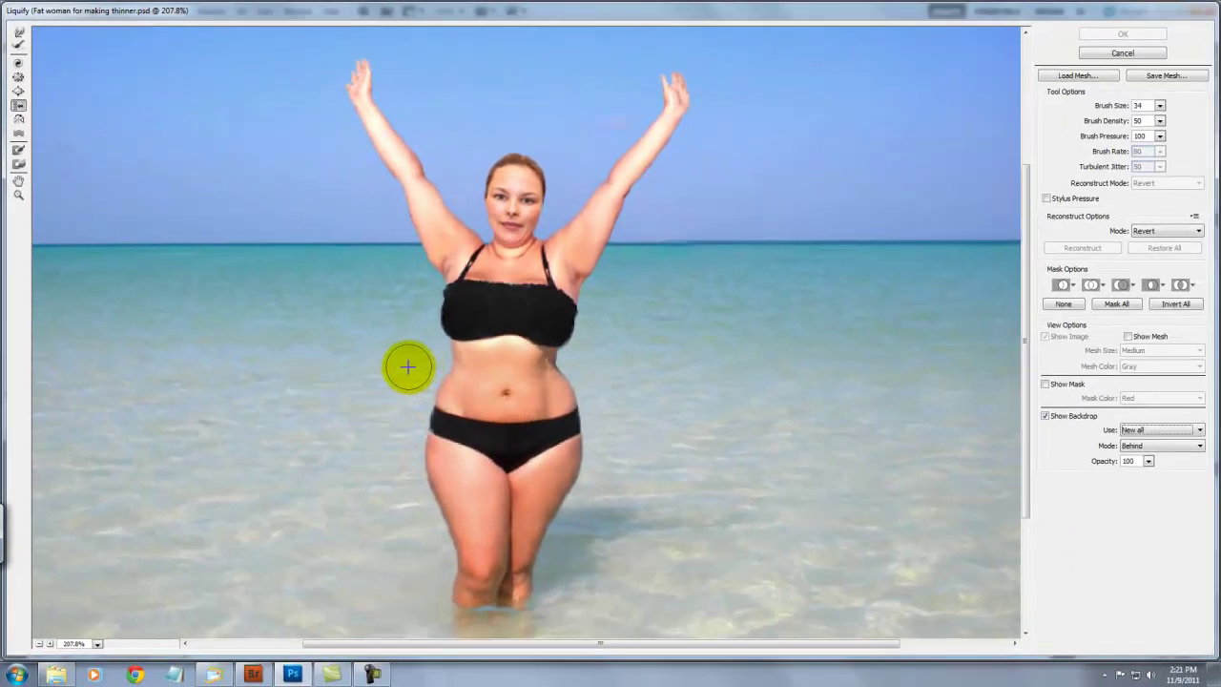
mouse_move(407, 367)
mouse_down()
mouse_move(426, 373)
mouse_move(442, 613)
mouse_up()
mouse_move(550, 605)
mouse_down()
mouse_move(585, 460)
mouse_move(571, 382)
mouse_up()
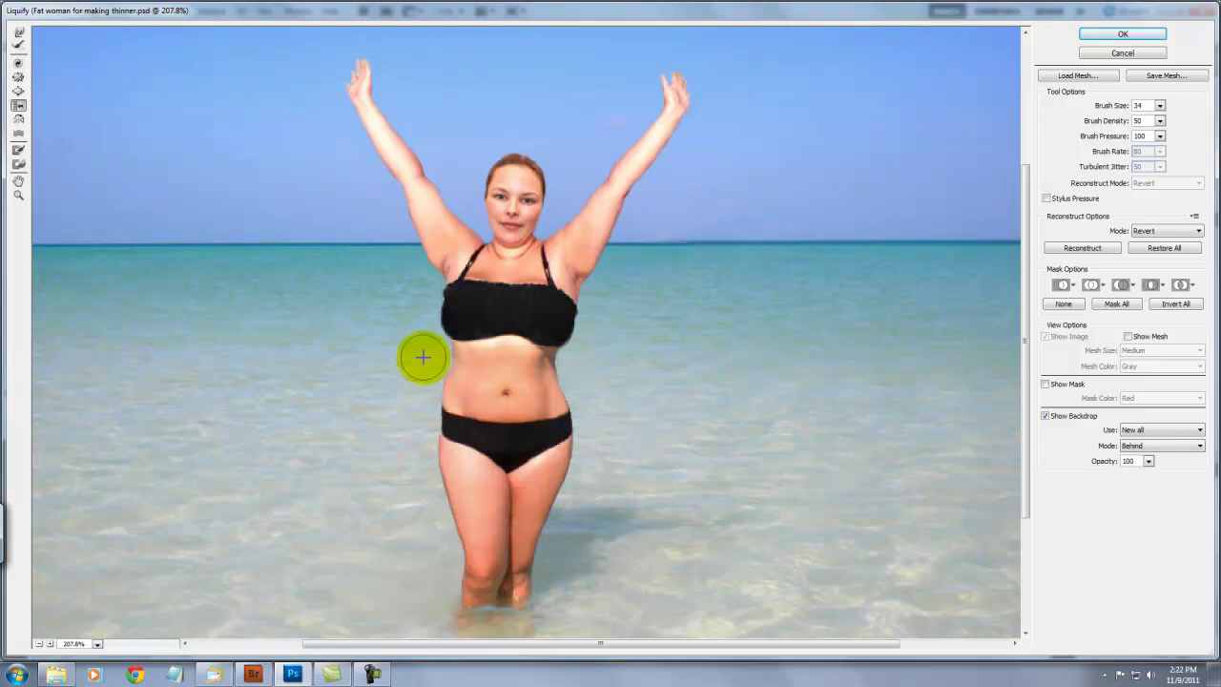
drag(428, 369, 429, 458)
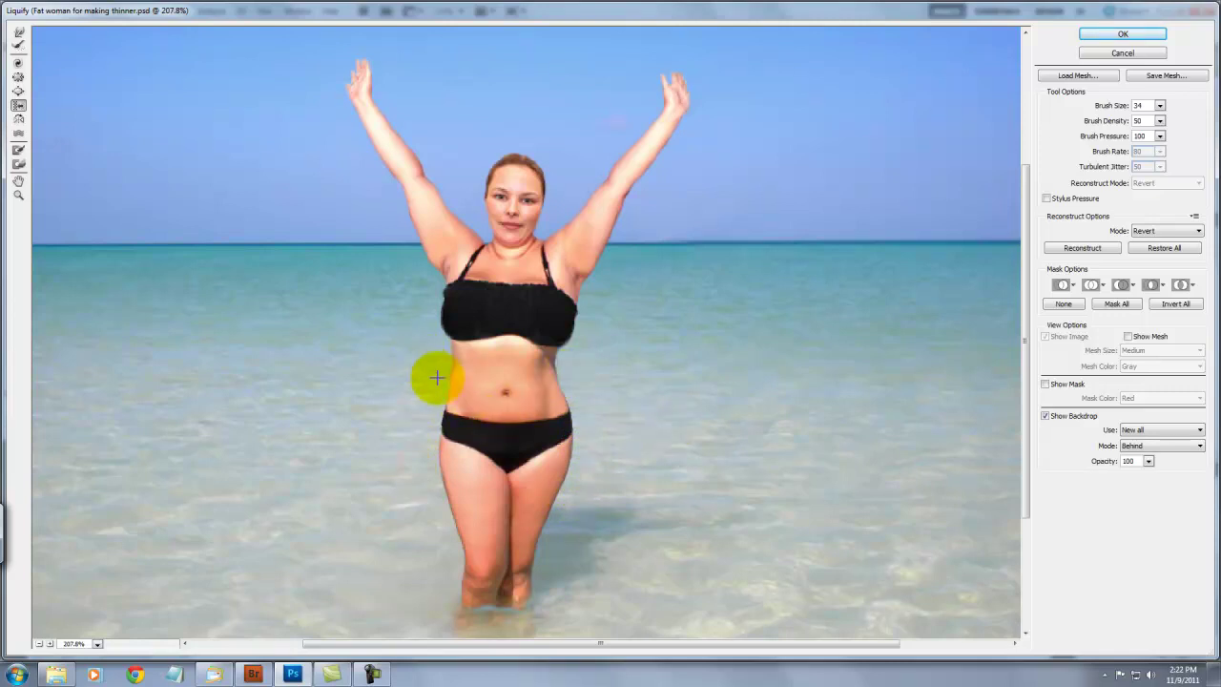
key(bracketleft)
key(bracketleft)
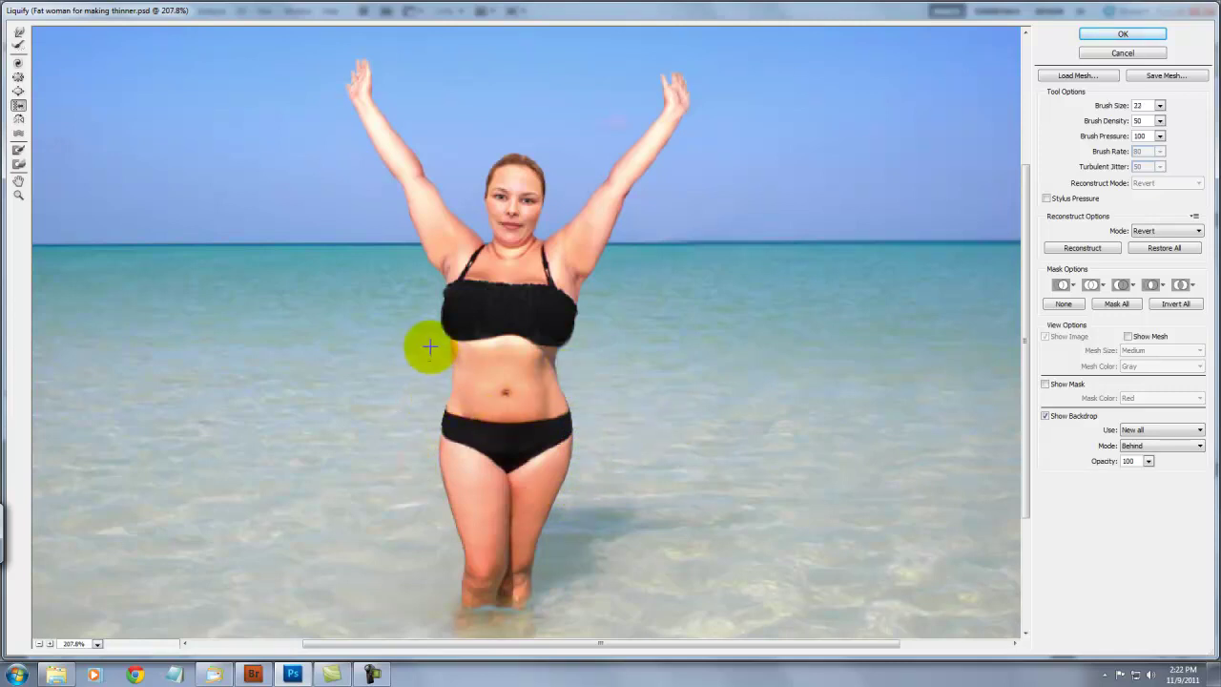
mouse_move(586, 403)
mouse_down()
mouse_move(572, 381)
mouse_move(586, 417)
mouse_move(567, 377)
mouse_move(586, 295)
mouse_move(637, 207)
mouse_up()
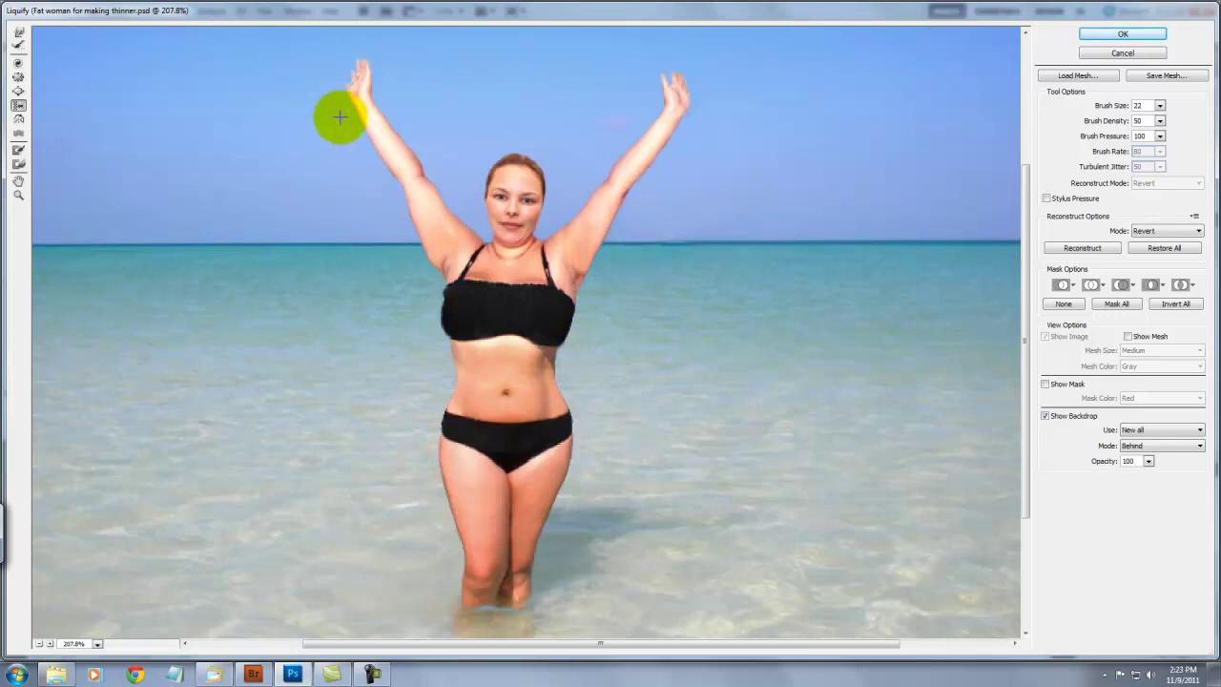
mouse_move(337, 112)
mouse_down()
mouse_move(428, 267)
mouse_move(420, 232)
mouse_move(388, 193)
mouse_move(430, 272)
mouse_up()
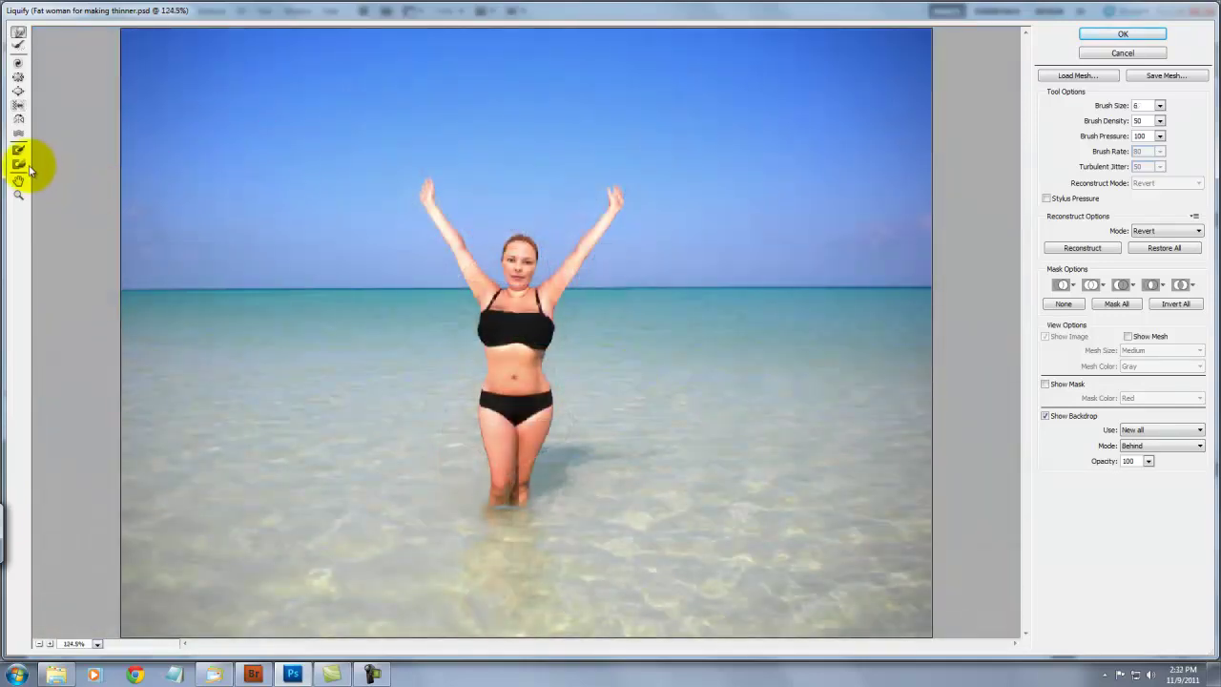
Zoom in on the slimmed figure and turn off Show Backdrop
click(18, 194)
mouse_move(393, 166)
mouse_down()
mouse_move(436, 193)
mouse_move(657, 464)
mouse_move(668, 518)
mouse_up()
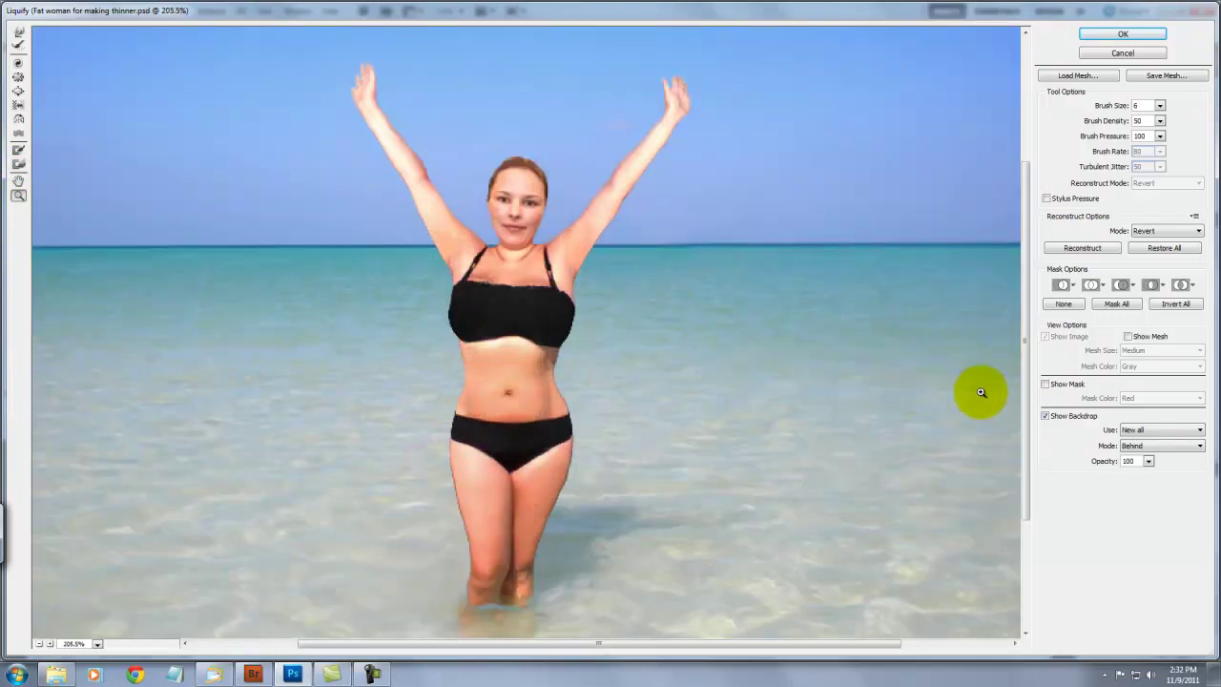
click(1046, 416)
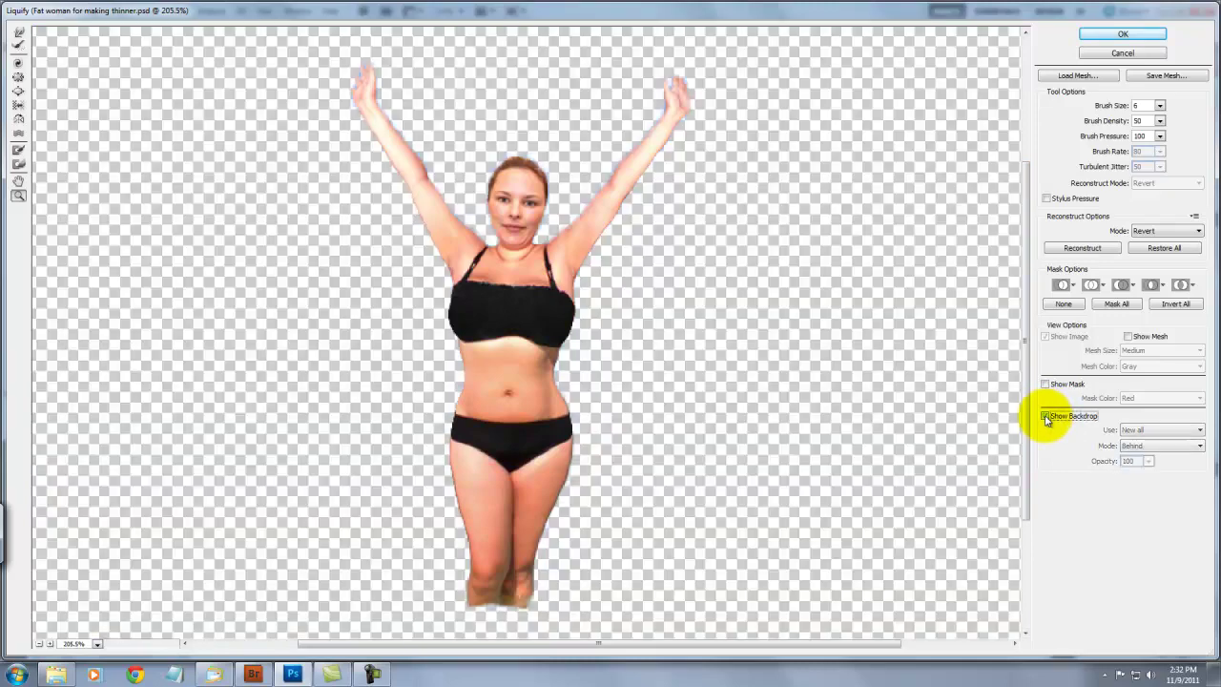
Apply the Liquify edits, compare by toggling the NEW layer, and leave it hidden
click(1120, 35)
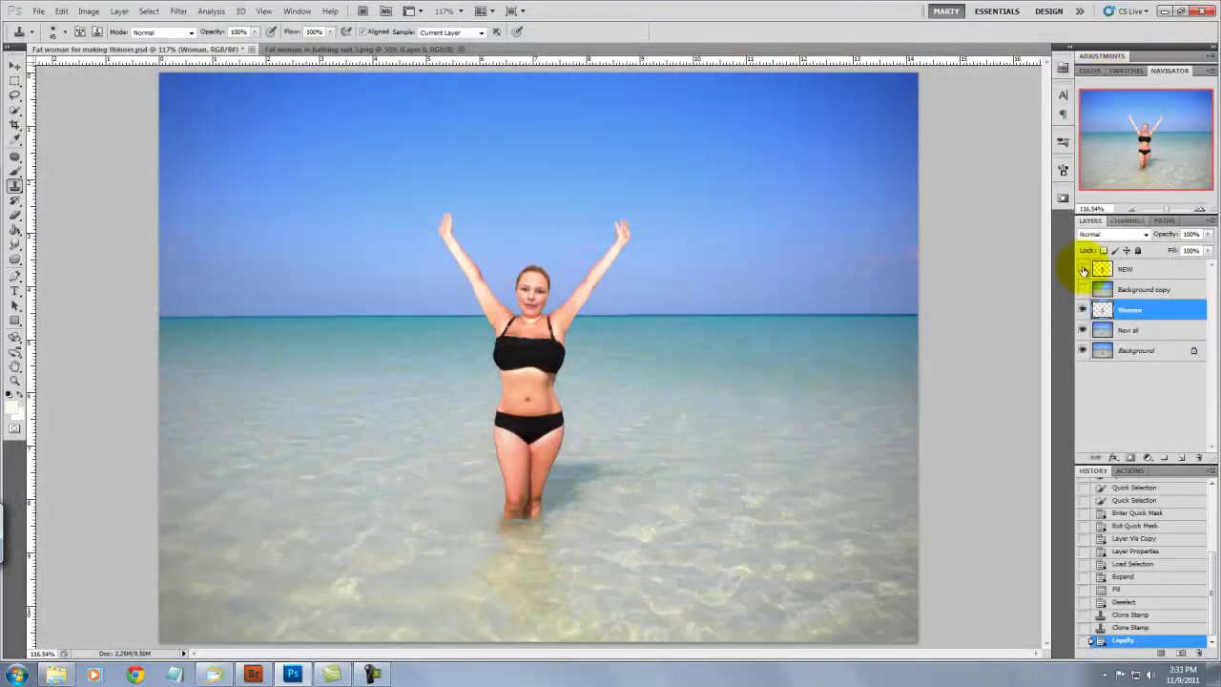
click(1083, 269)
click(1083, 269)
click(1084, 270)
click(1083, 270)
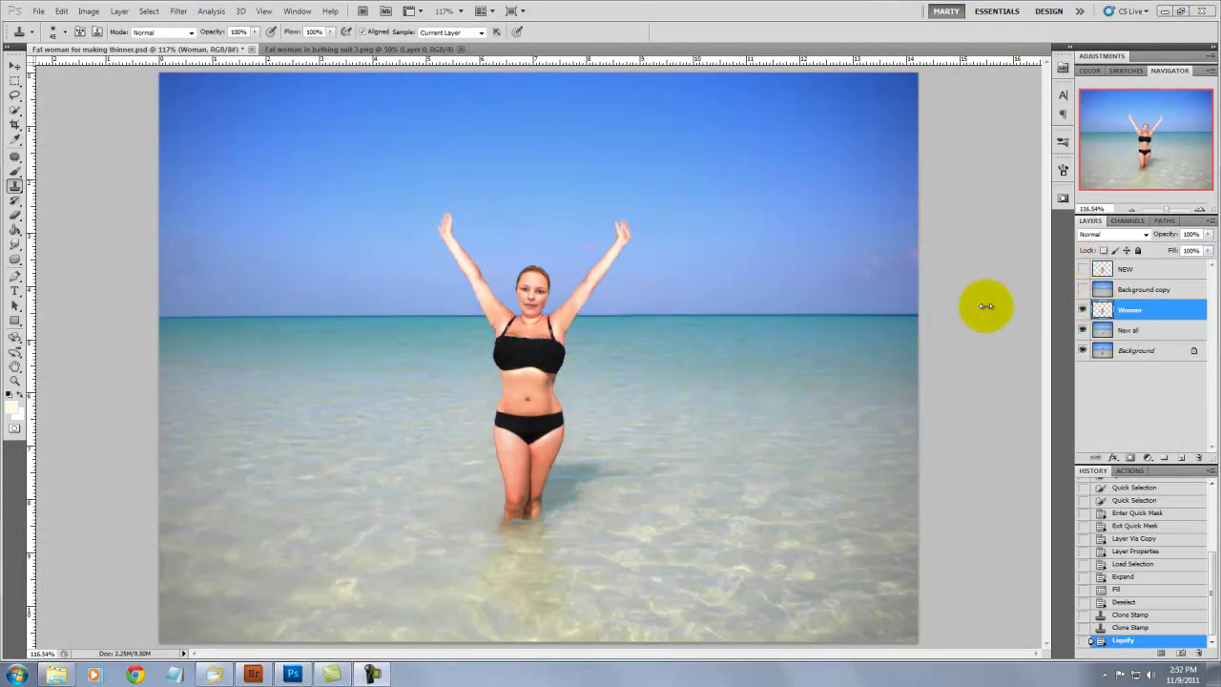
click(15, 379)
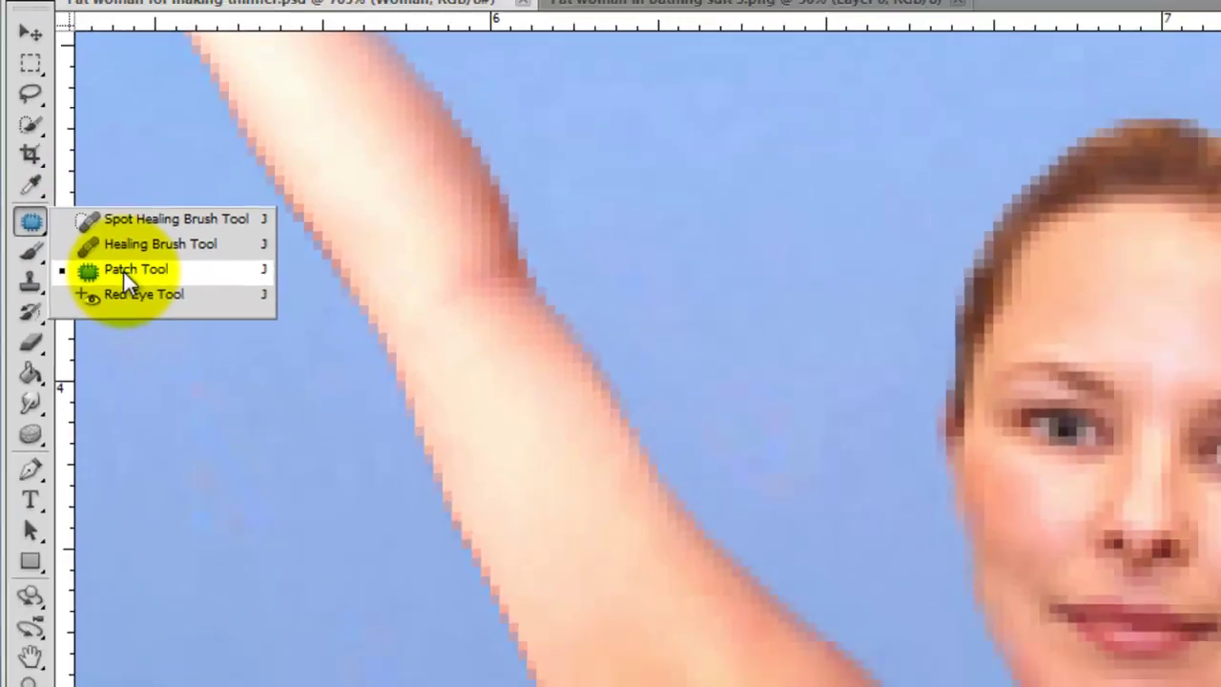
Patch the neck area with skin taken from the chest, then deselect
click(173, 341)
mouse_move(482, 420)
mouse_down()
mouse_move(480, 445)
mouse_move(510, 477)
mouse_move(595, 454)
mouse_move(614, 414)
mouse_move(545, 445)
mouse_move(481, 422)
mouse_up()
drag(532, 465, 534, 502)
key(ctrl+d)
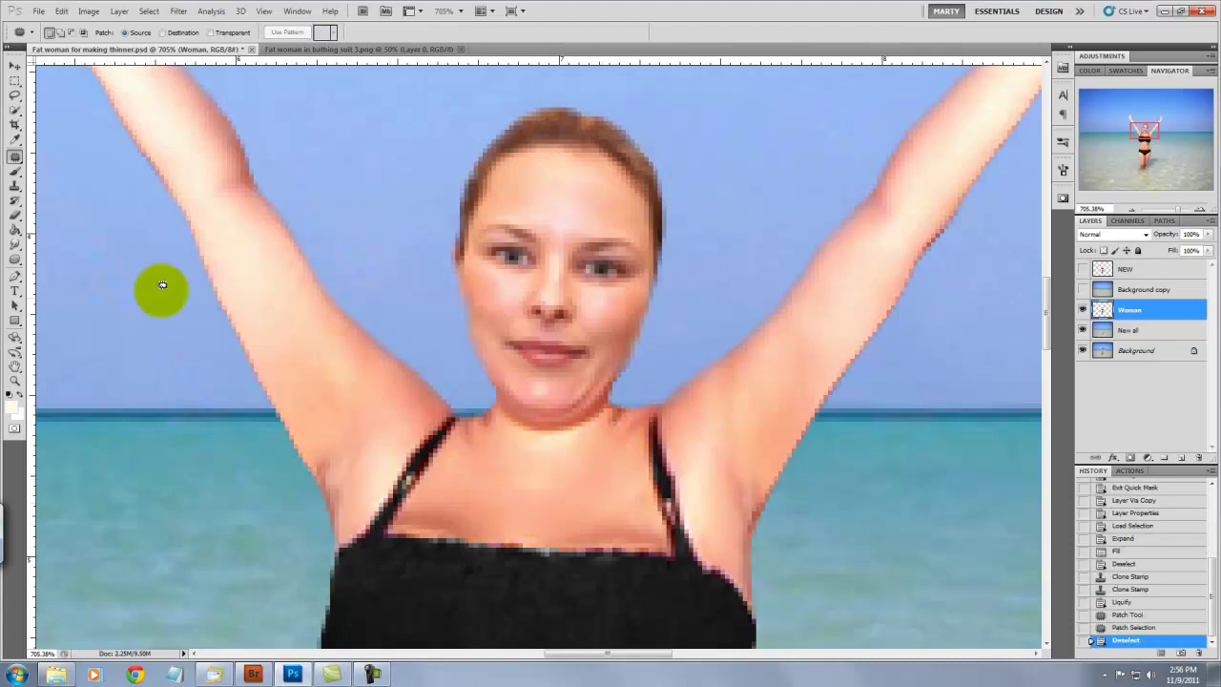
Clone over the neck beside the shoulder strap with a smaller Clone Stamp
click(16, 187)
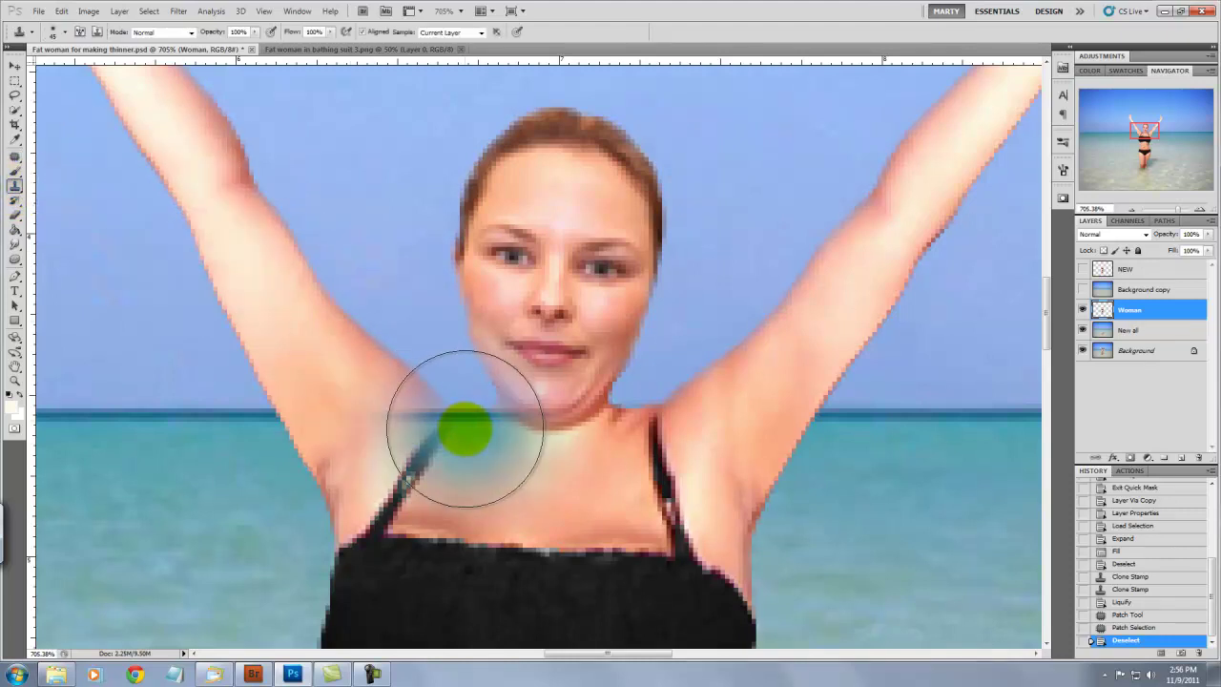
key(bracketleft)
key(bracketleft)
key(bracketleft)
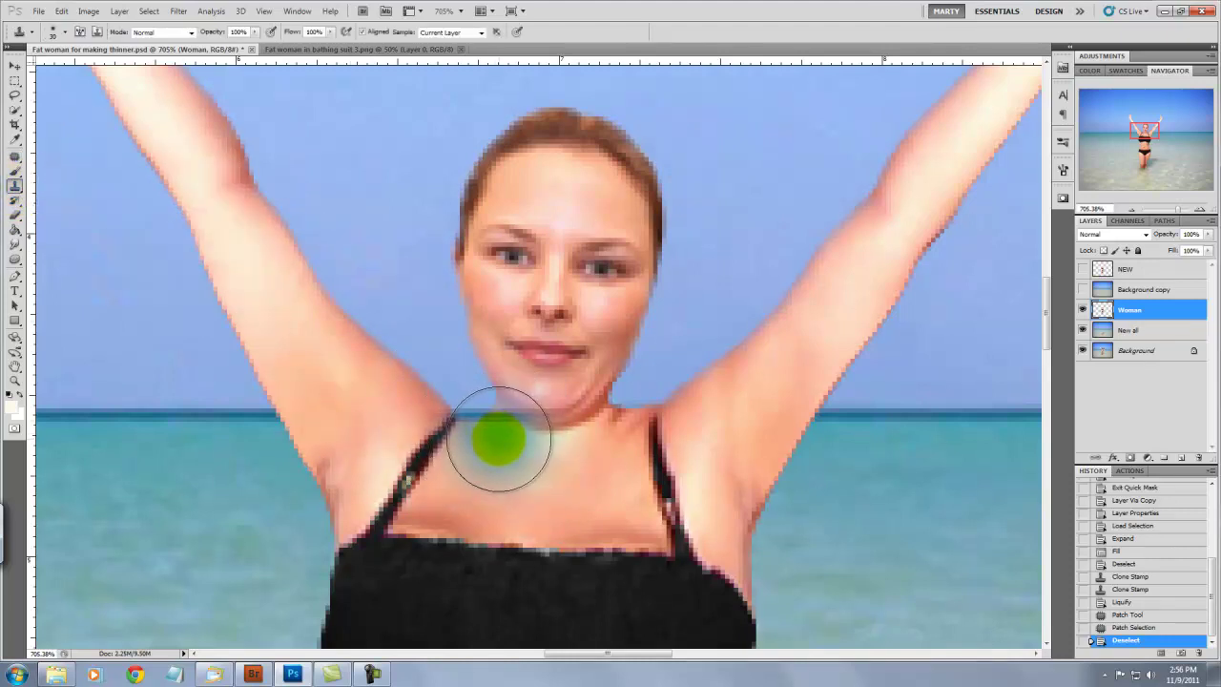
alt+click(498, 438)
mouse_move(486, 427)
mouse_down()
mouse_move(471, 447)
mouse_move(463, 430)
mouse_move(493, 452)
mouse_move(480, 417)
mouse_up()
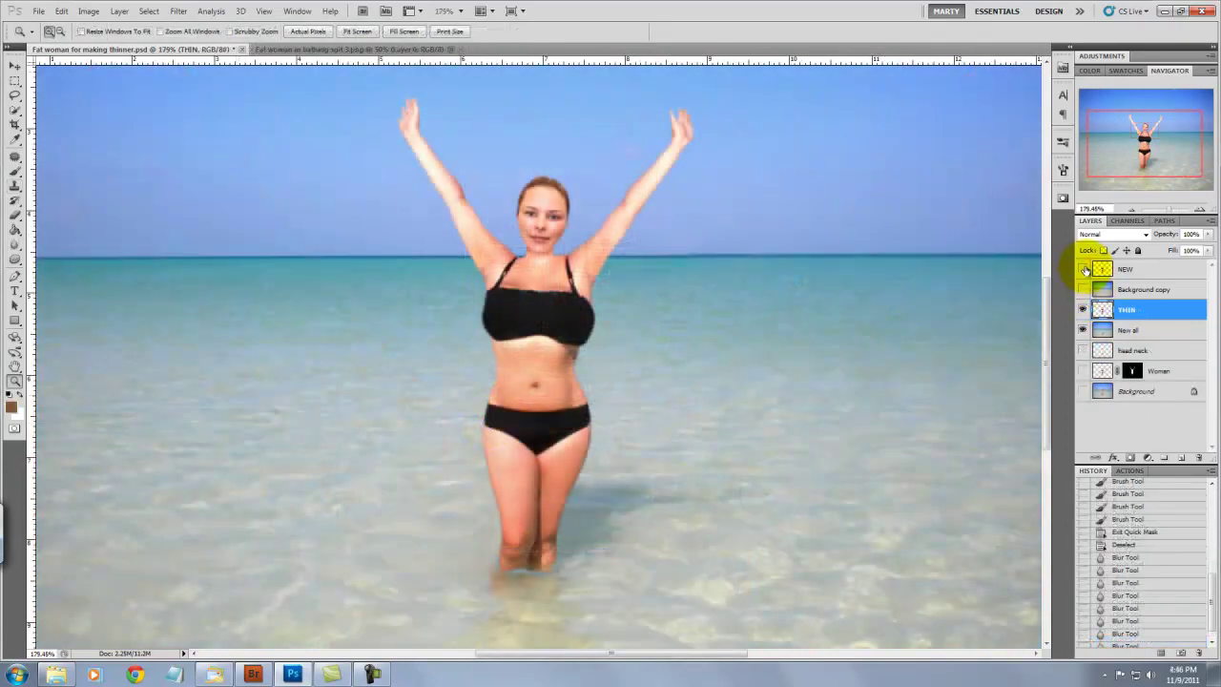
click(1083, 271)
click(1084, 270)
click(1084, 271)
click(1083, 271)
click(1084, 271)
click(1084, 270)
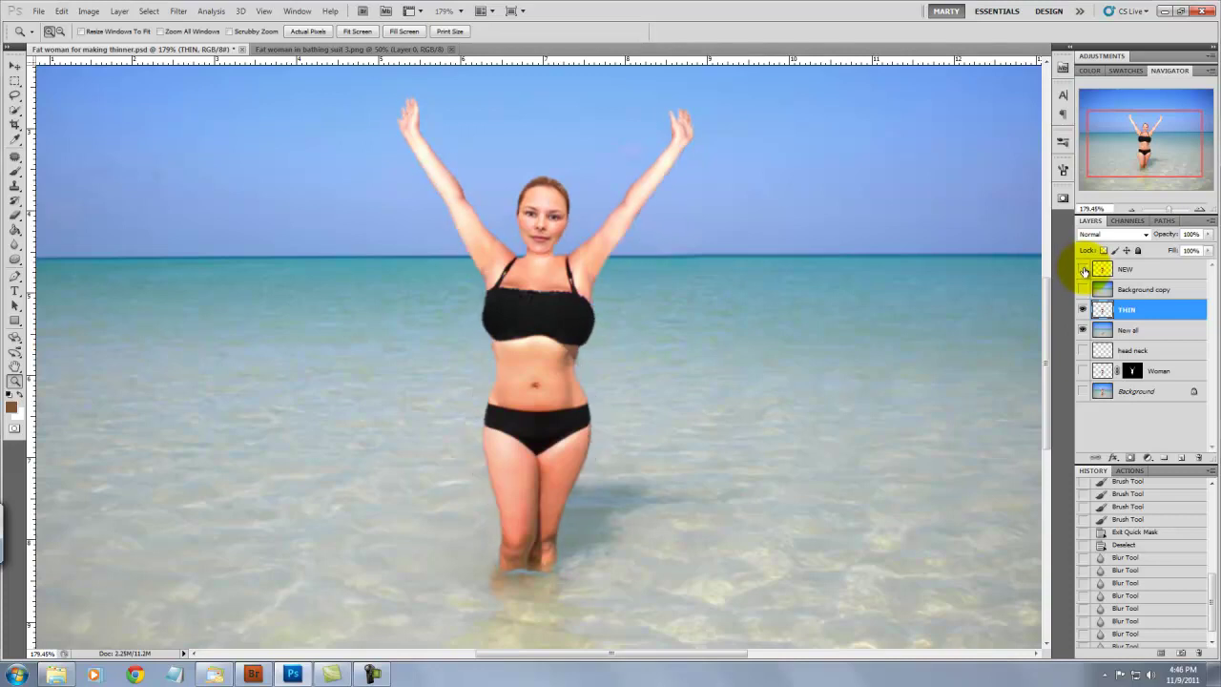